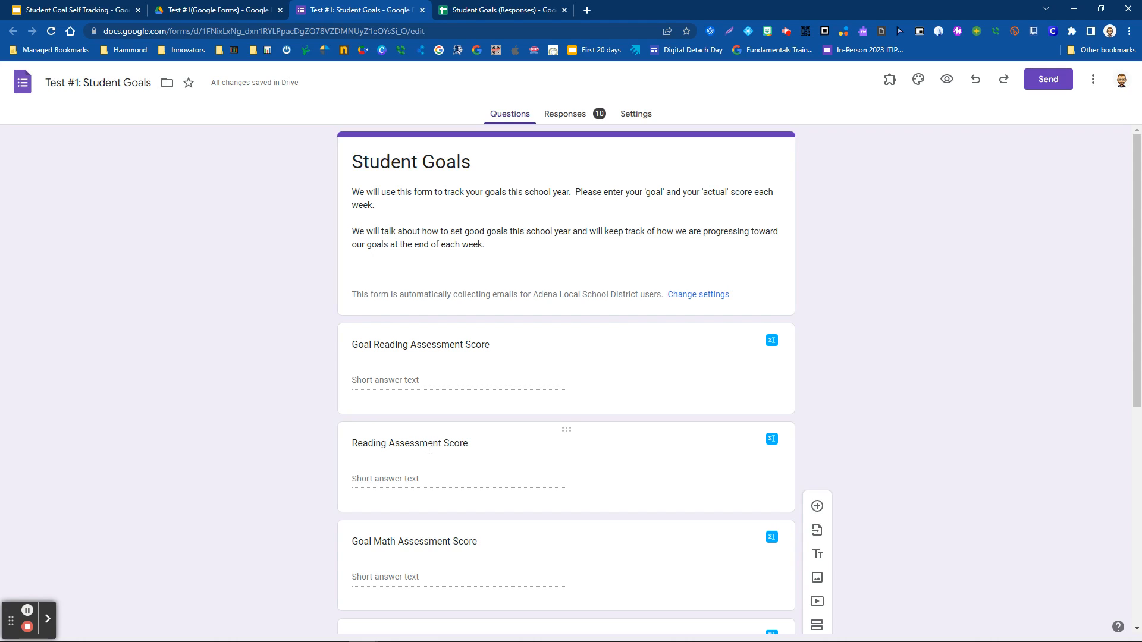
- Review the Student Goals form's 10 collected responses, then open a new empty browser tab
scroll(300, 437, "down", 7)
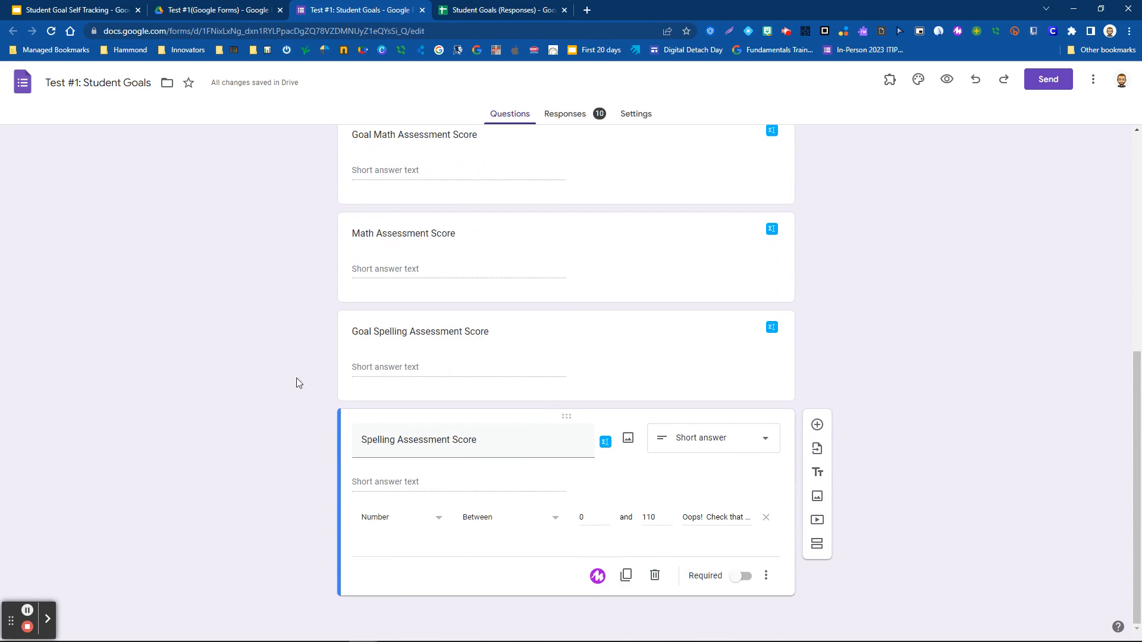
left_click(255, 400)
scroll(231, 370, "up", 7)
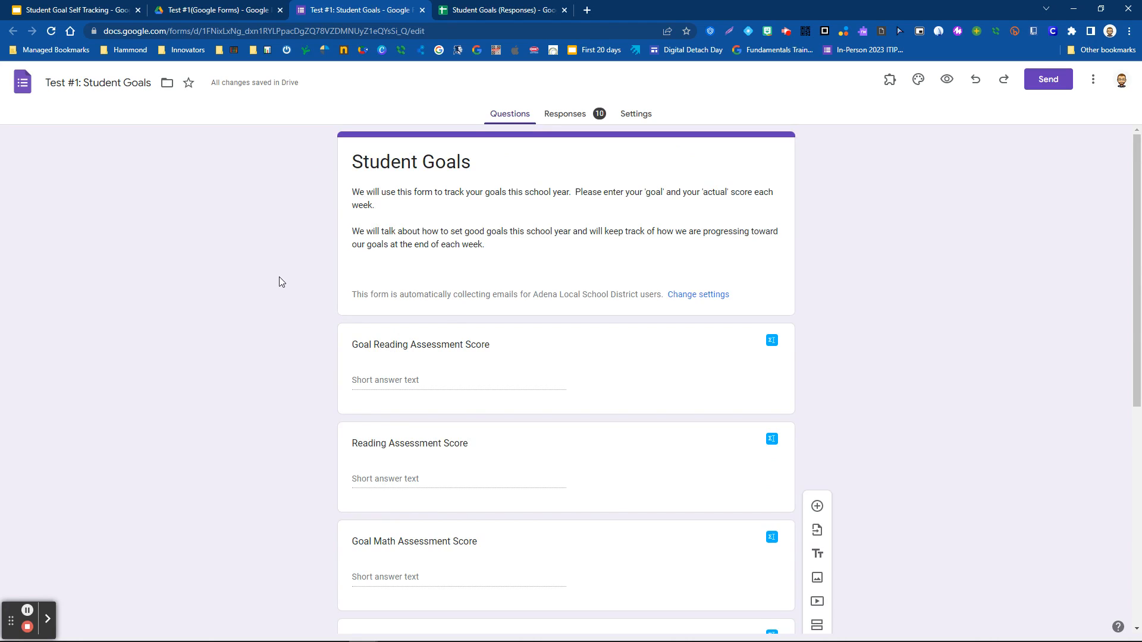
left_click(562, 117)
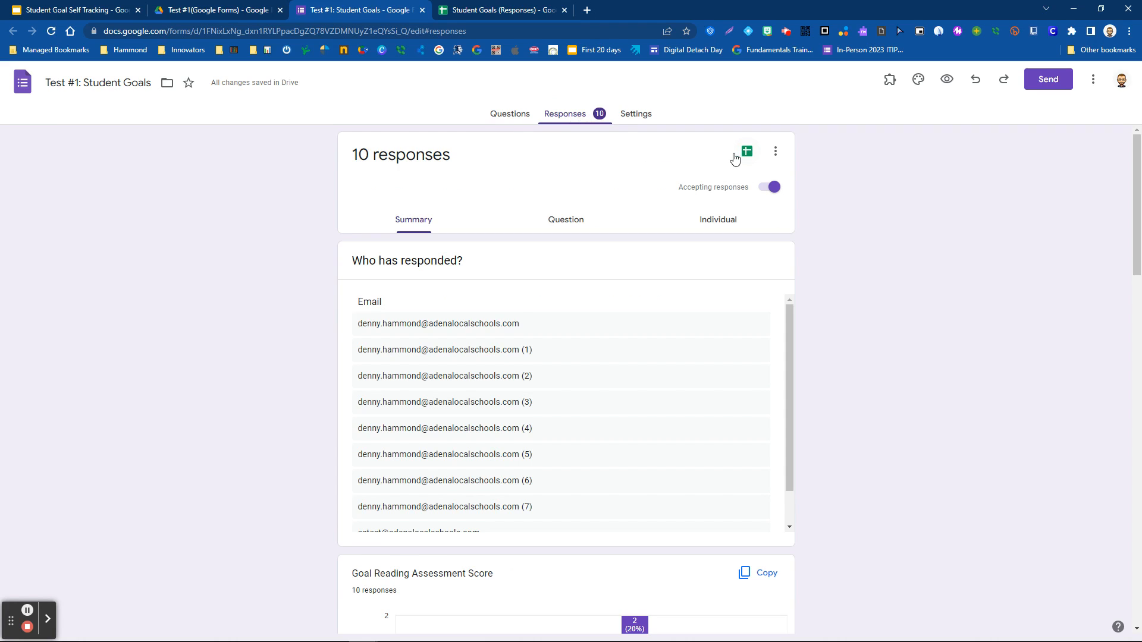
left_click(587, 10)
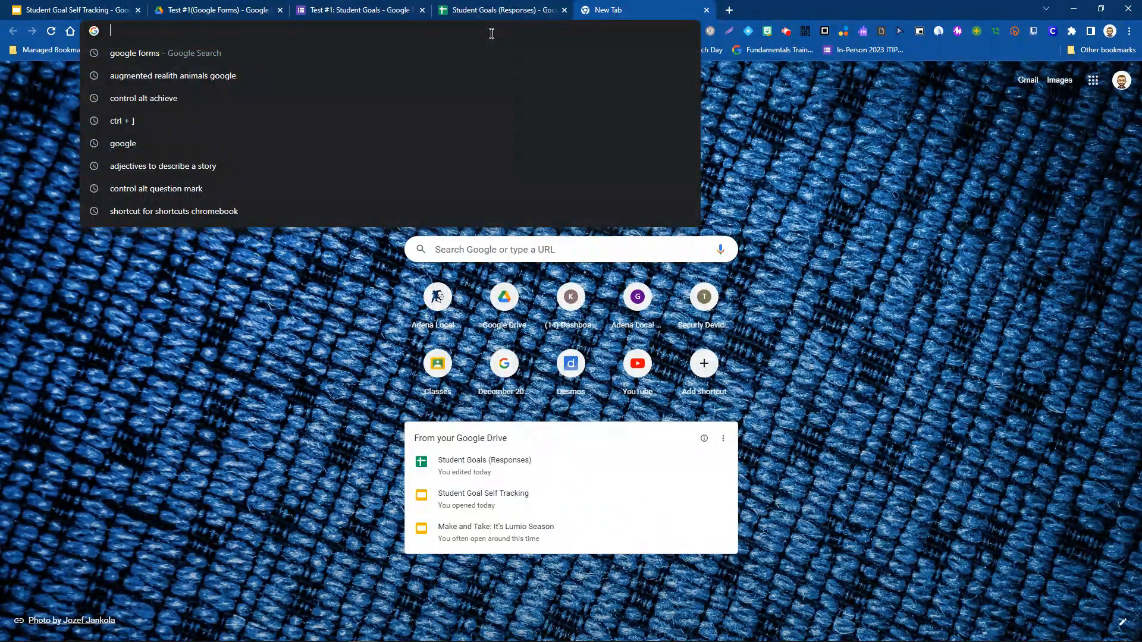
- Create a blank Untitled form via forms.new and view its 0 responses
type("sheets.")
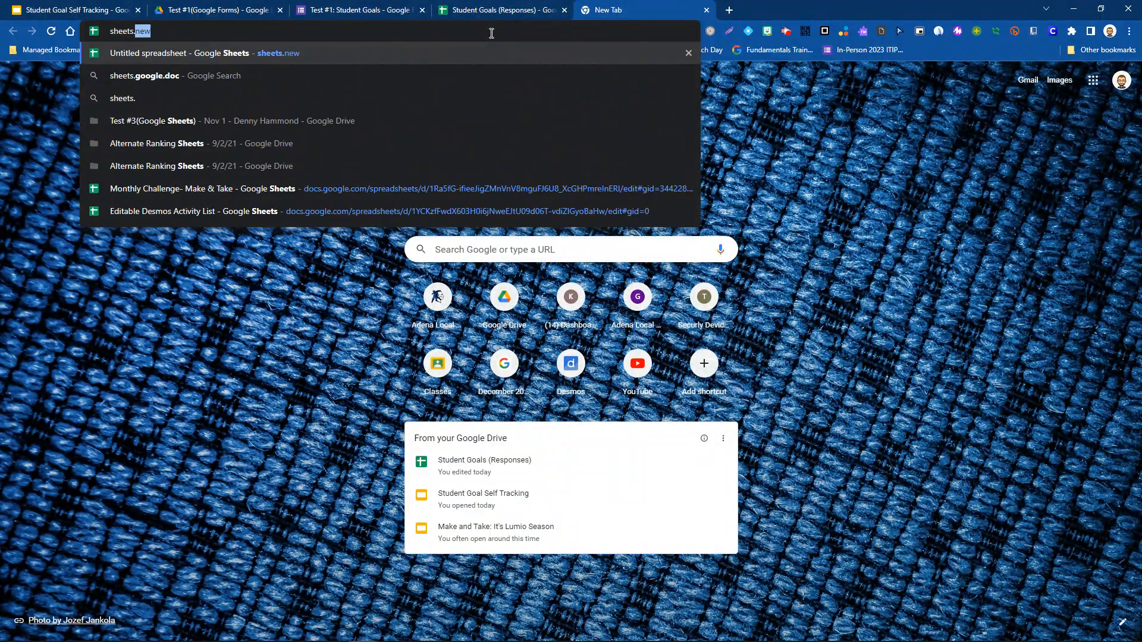
key("BackSpace")
key("BackSpace")
key("BackSpace")
key("BackSpace")
key("BackSpace")
key("BackSpace")
key("BackSpace")
key("BackSpace")
type("forms.new")
key("Return")
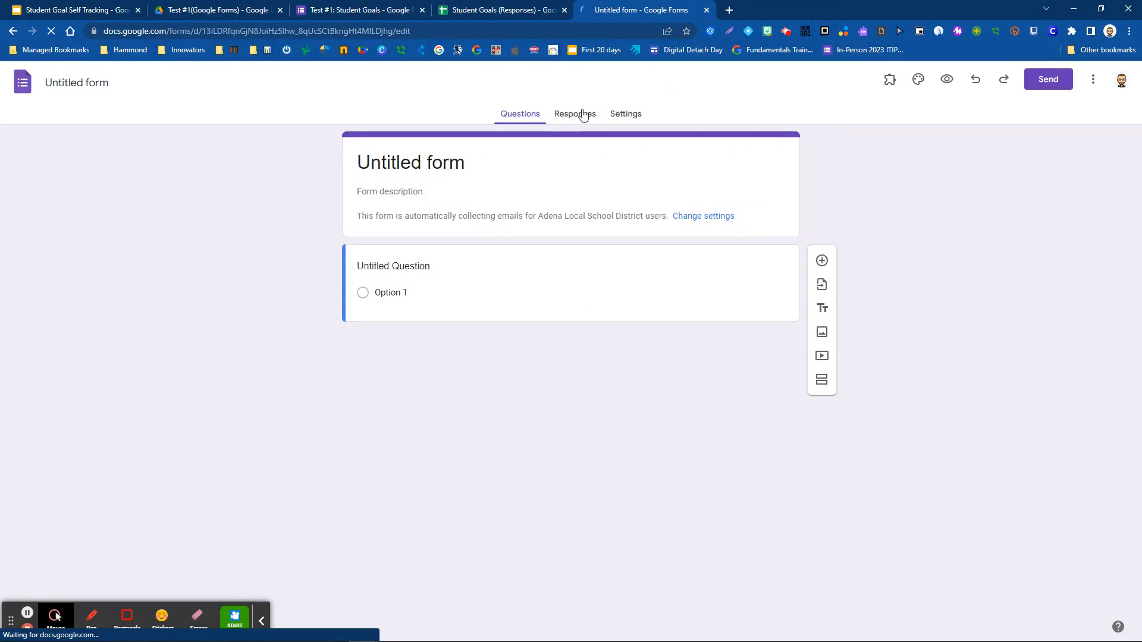
left_click(582, 114)
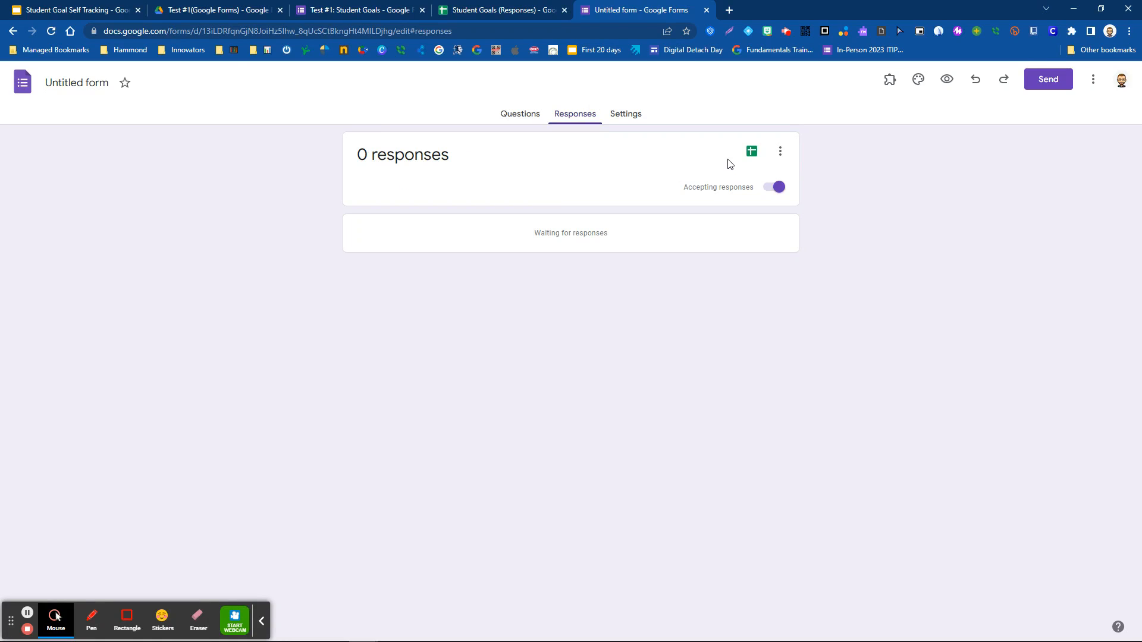
- Cancel linking the new form to an existing spreadsheet and return to the Student Goals form
left_click(752, 151)
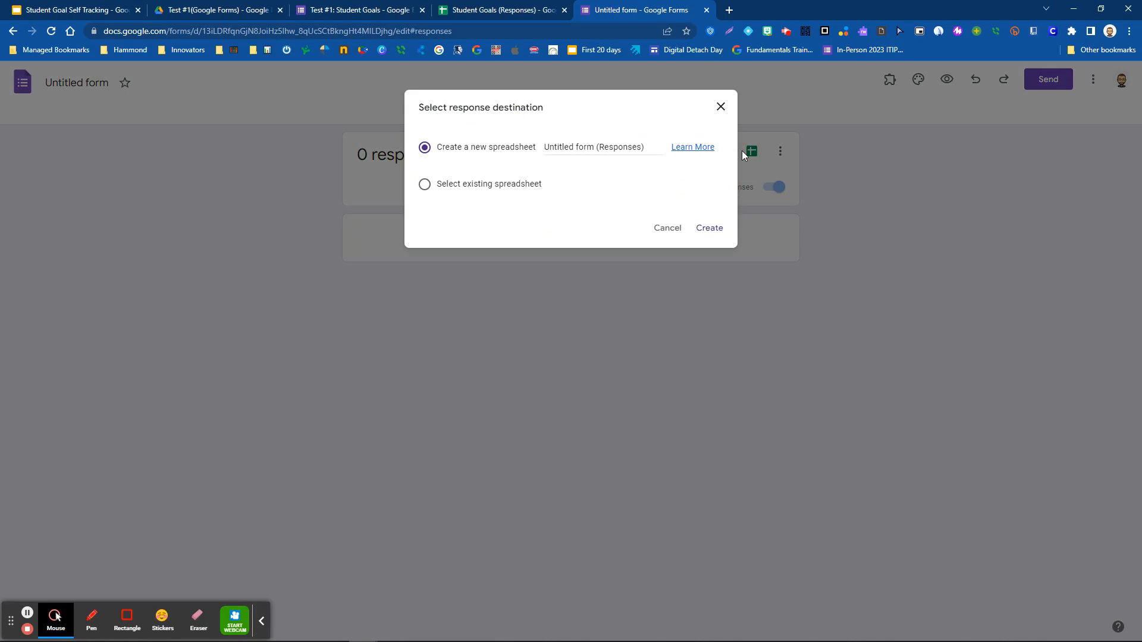
left_click(424, 189)
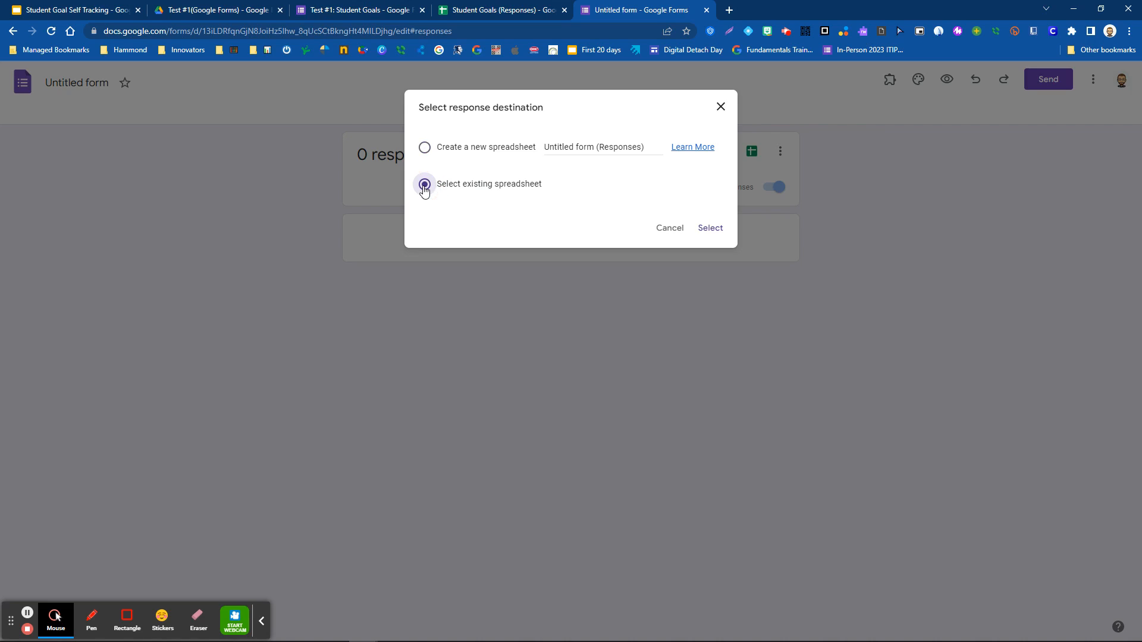
left_click(710, 228)
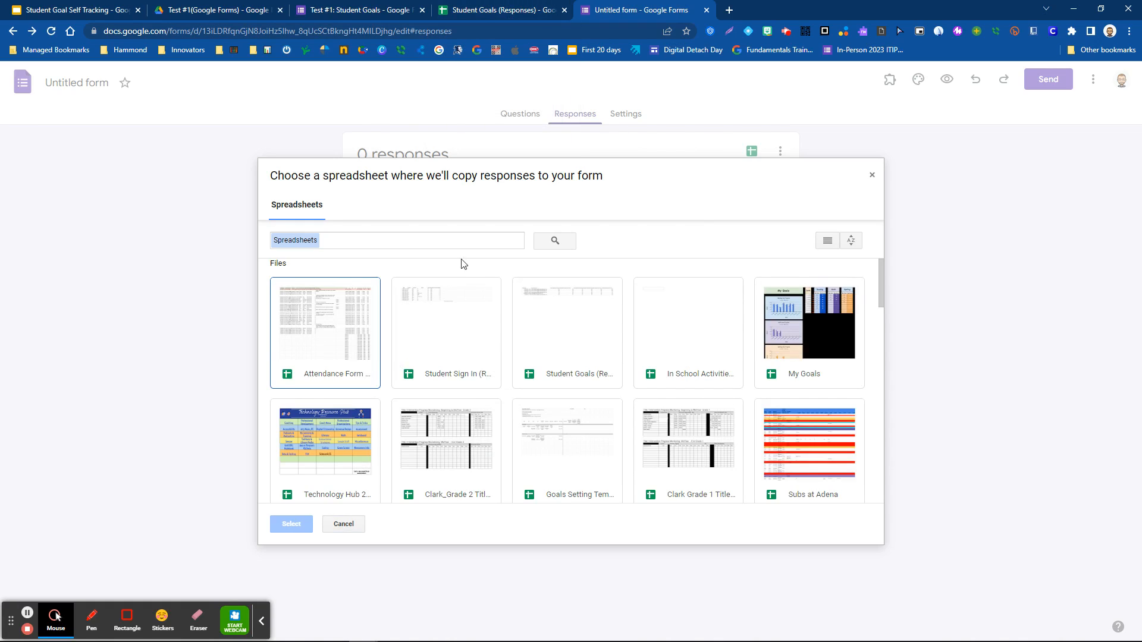
left_click(872, 178)
left_click(720, 109)
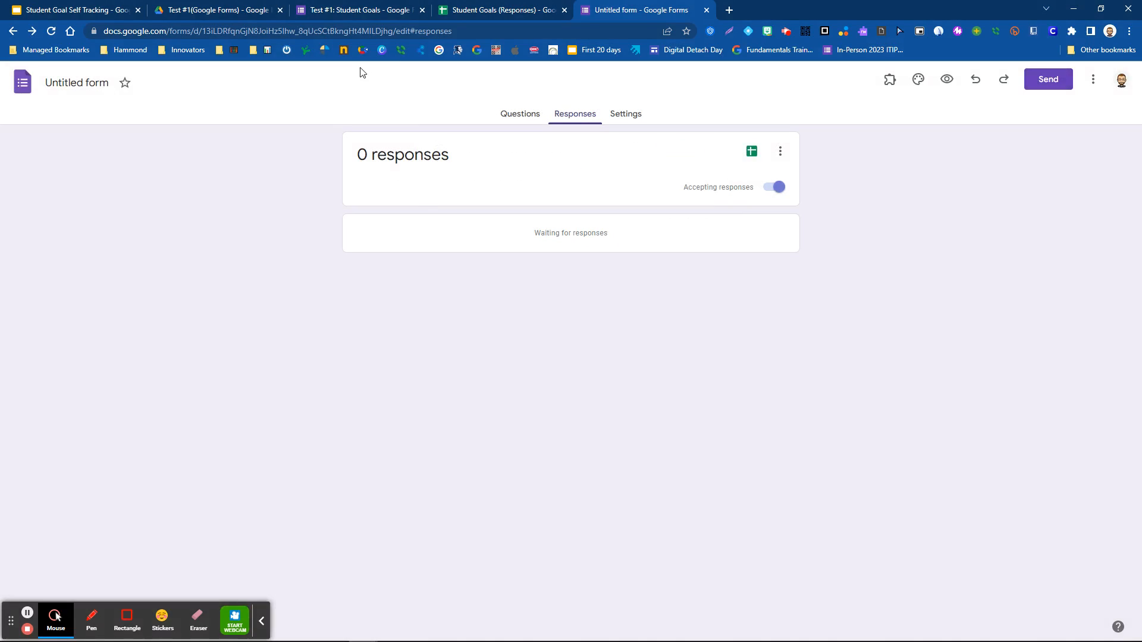
left_click(347, 9)
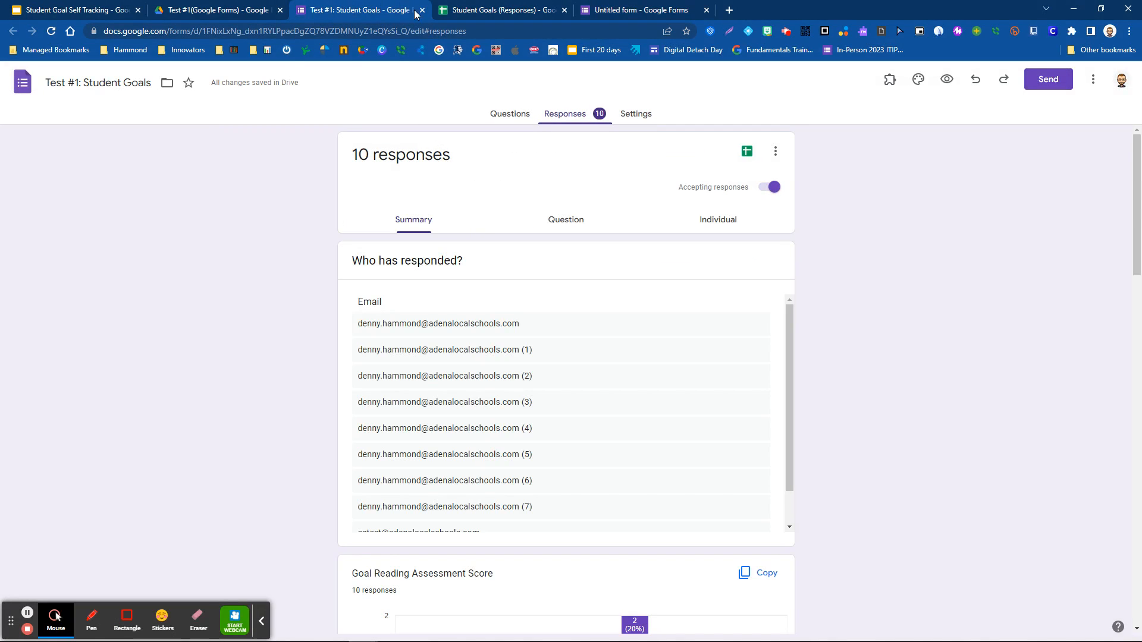
- Switch to the Student Goals (Responses) spreadsheet and its StudentResponses sheet of five score rows
left_click(493, 10)
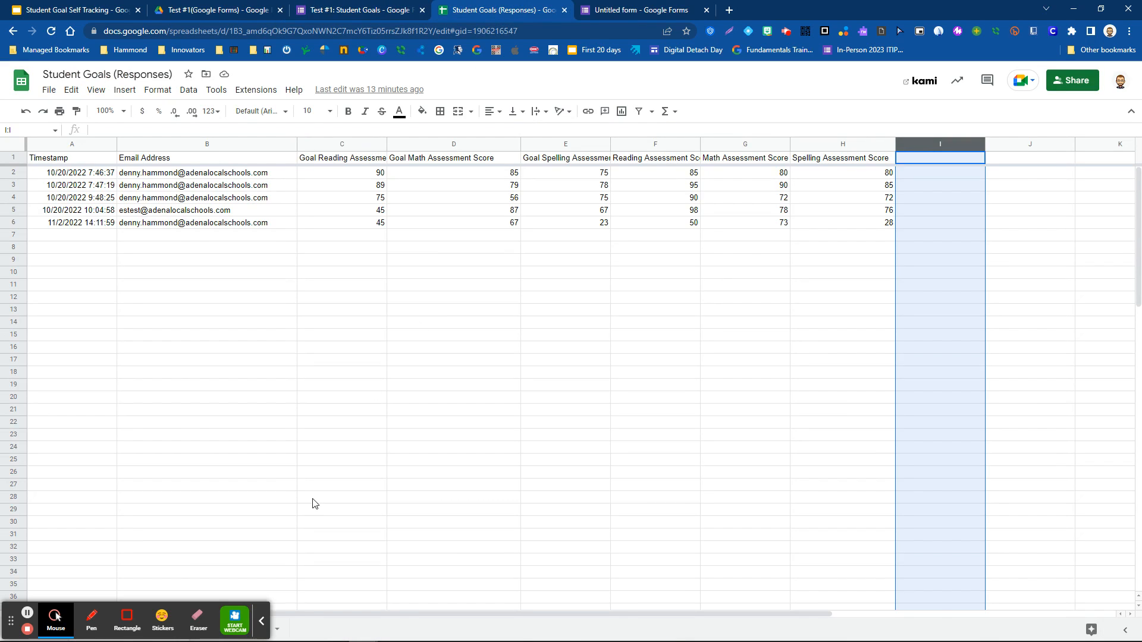
left_click(261, 620)
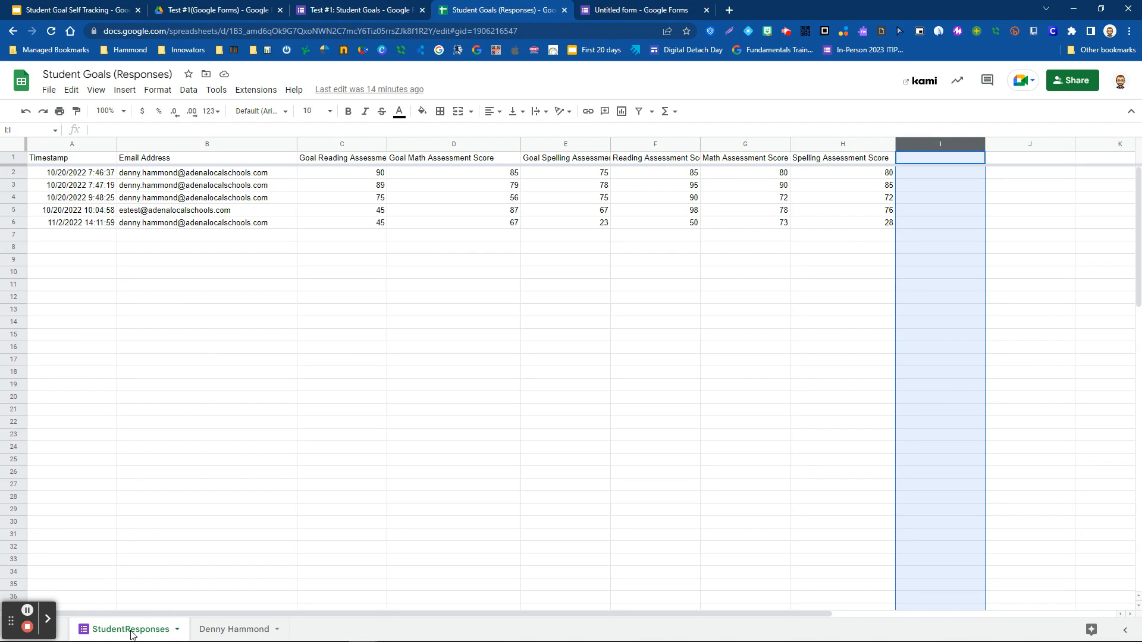
- Open the first student's tracking sheet with four dated entries and Reading and Math Goals charts
left_click(236, 630)
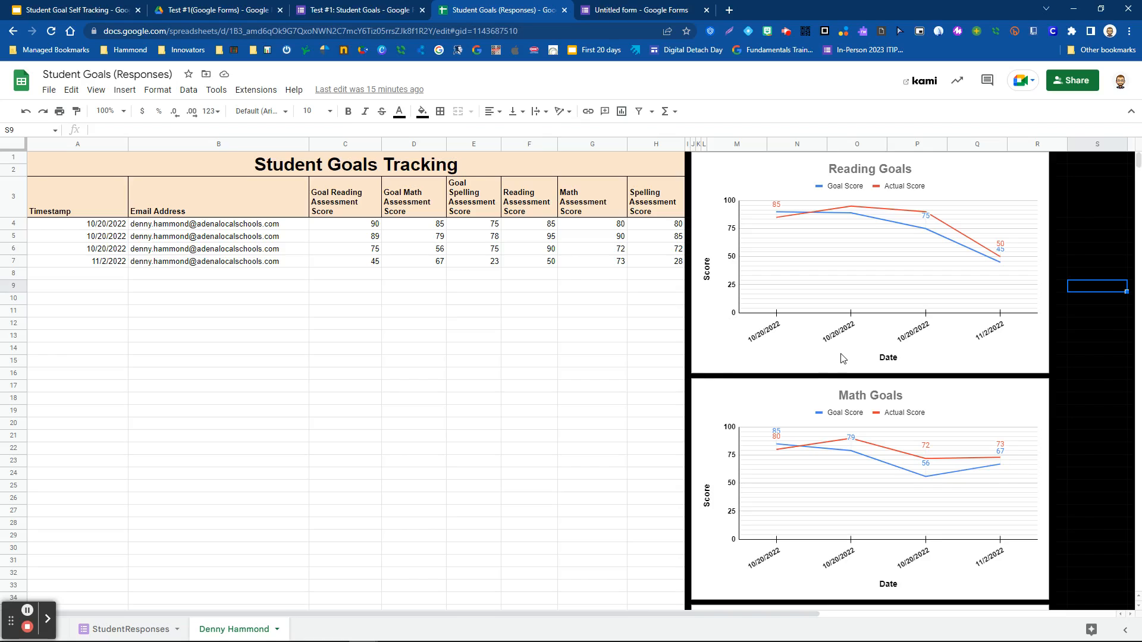
- Duplicate the tracking sheet and rename the copy to the second student's name
left_click(278, 632)
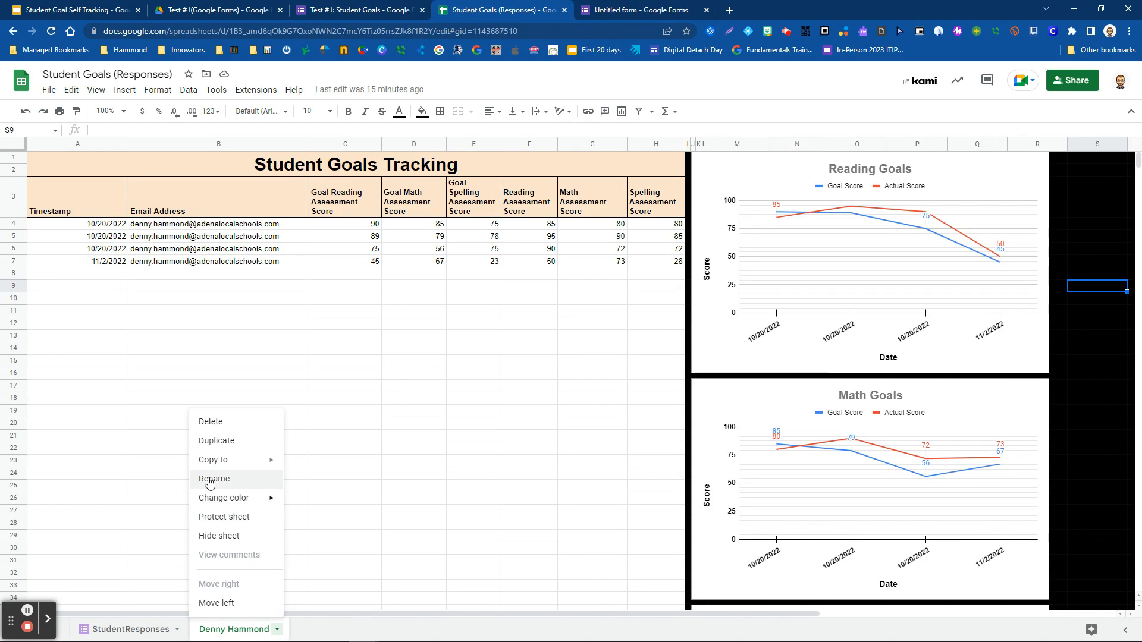
left_click(215, 447)
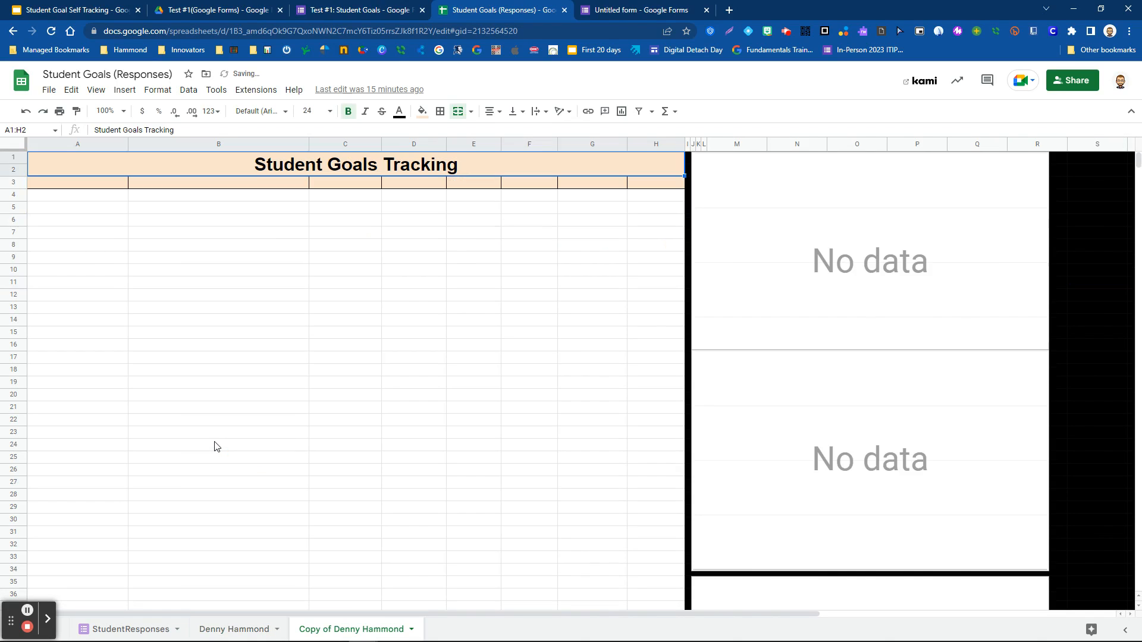
double_click(357, 631)
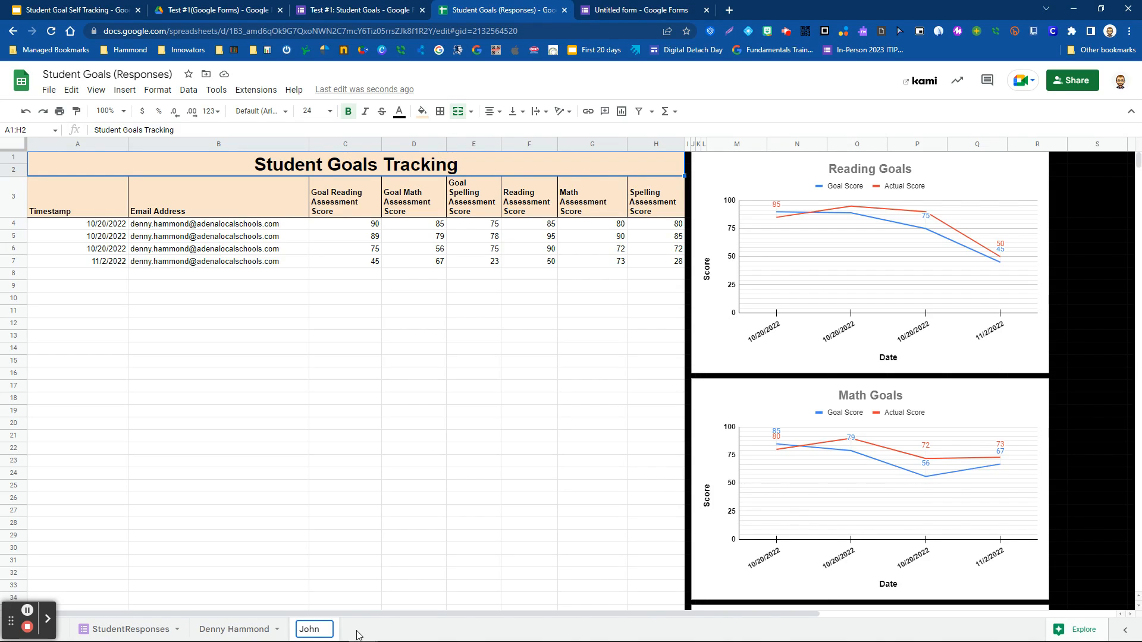
key("Return")
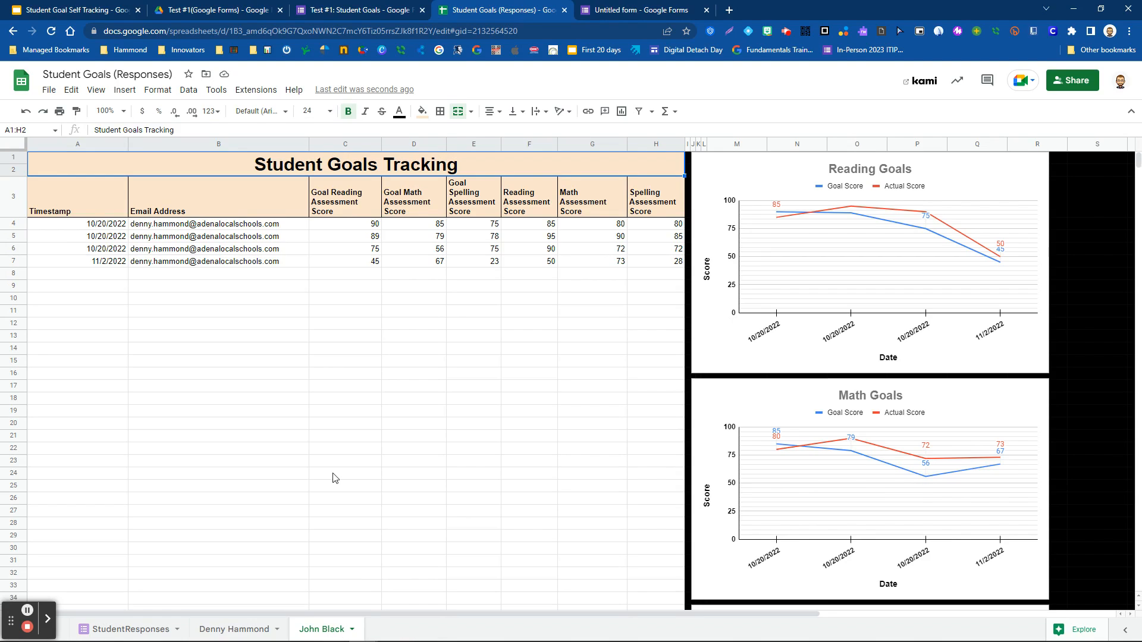
- Replace the e-mail name part in A3's query formula with the second student's address name
left_click(64, 204)
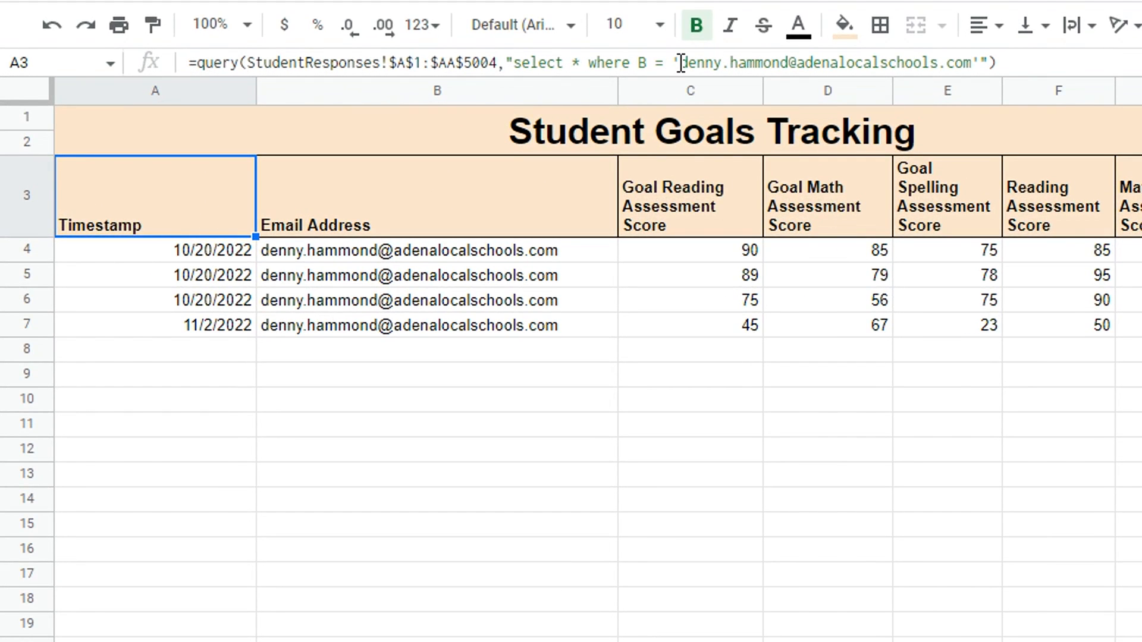
left_click_drag(681, 62, 969, 69)
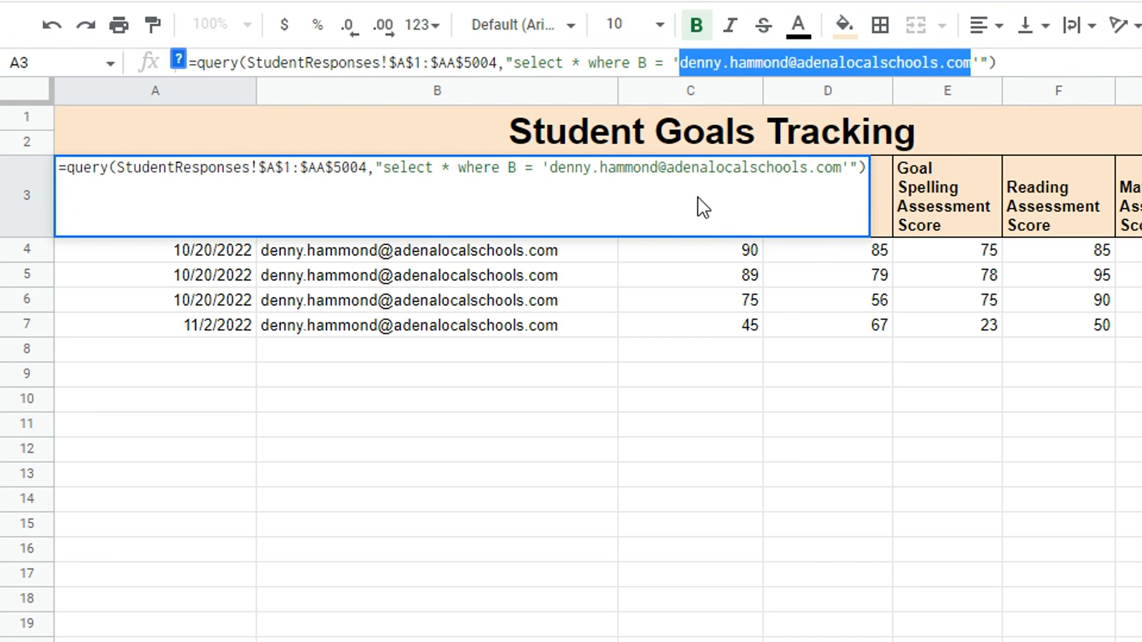
left_click(791, 62)
left_click_drag(791, 62, 970, 74)
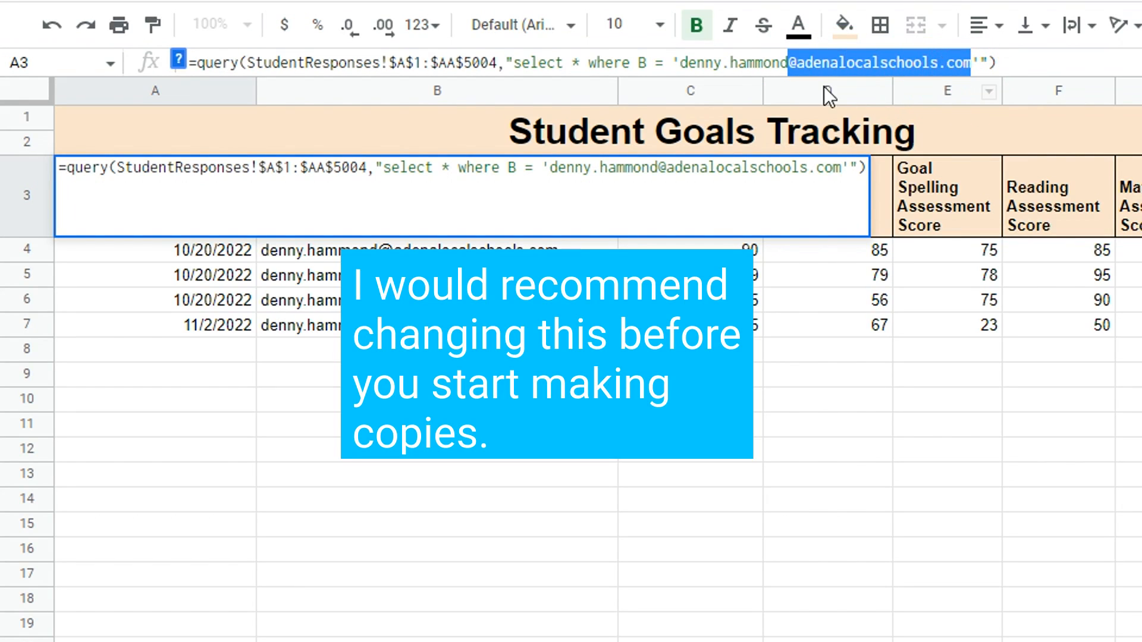
left_click(791, 63)
left_click_drag(790, 62, 683, 70)
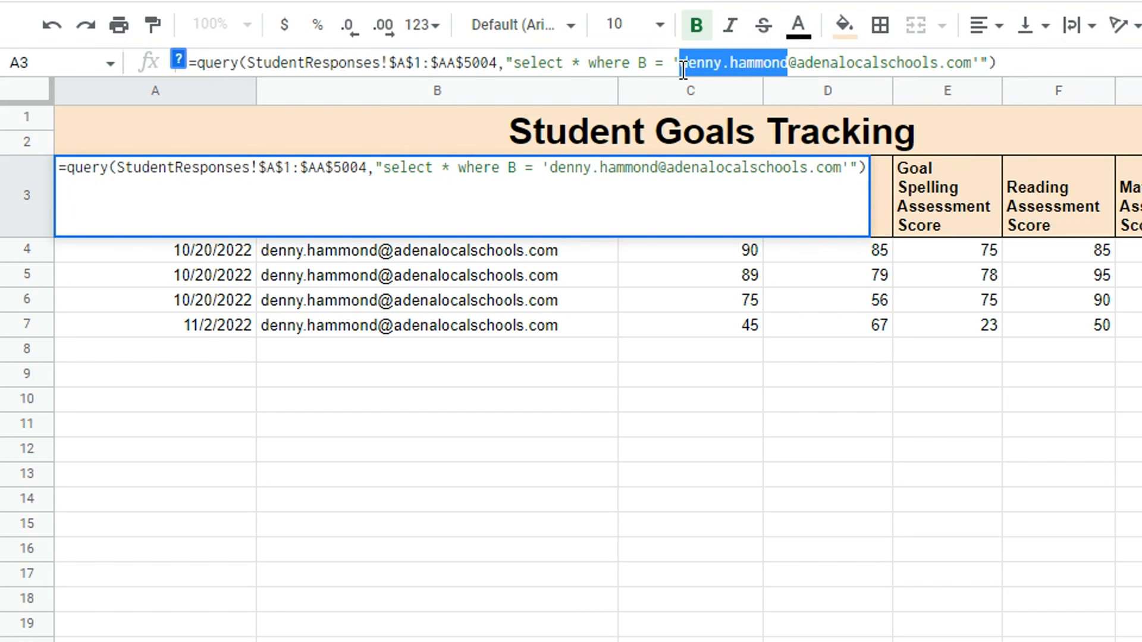
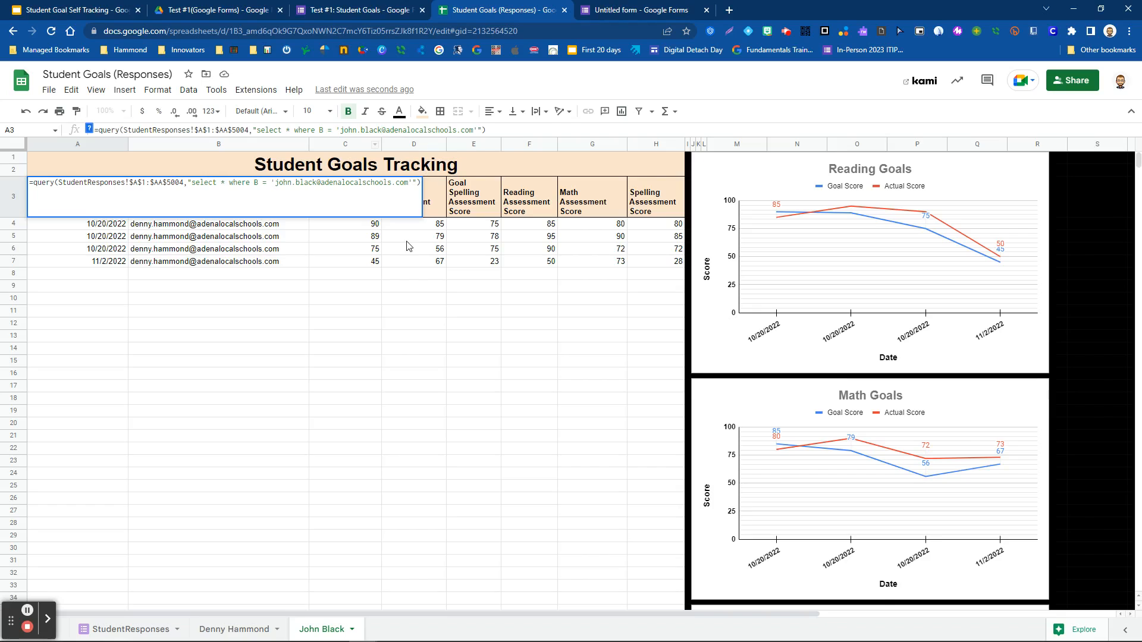
left_click(344, 290)
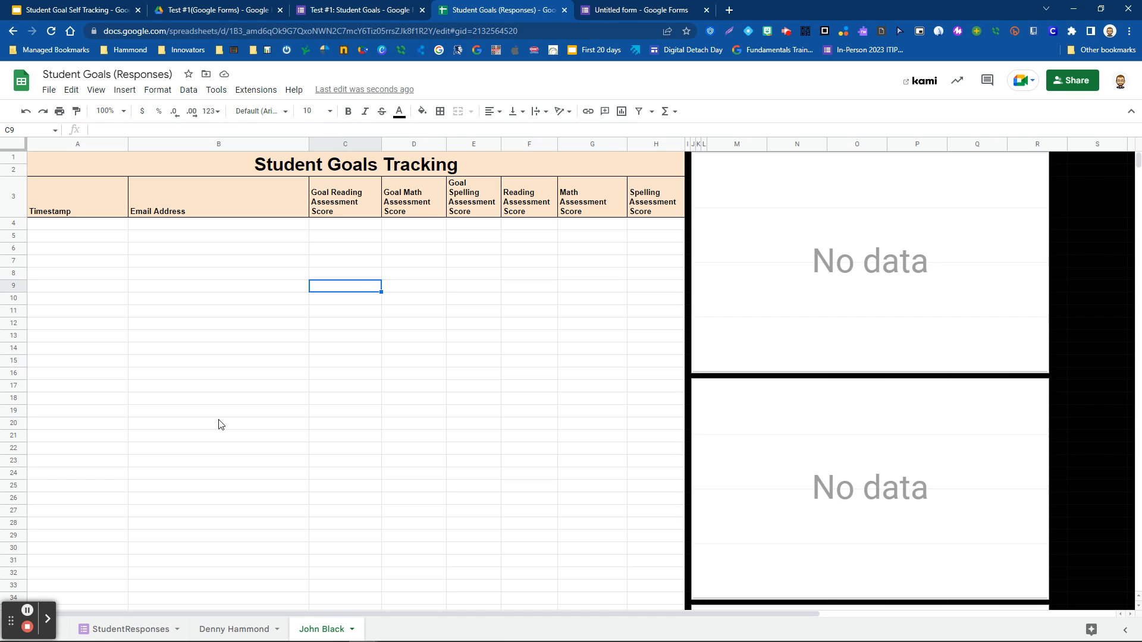
- Return to the first student's tracking sheet showing its four dated score entries
left_click(238, 629)
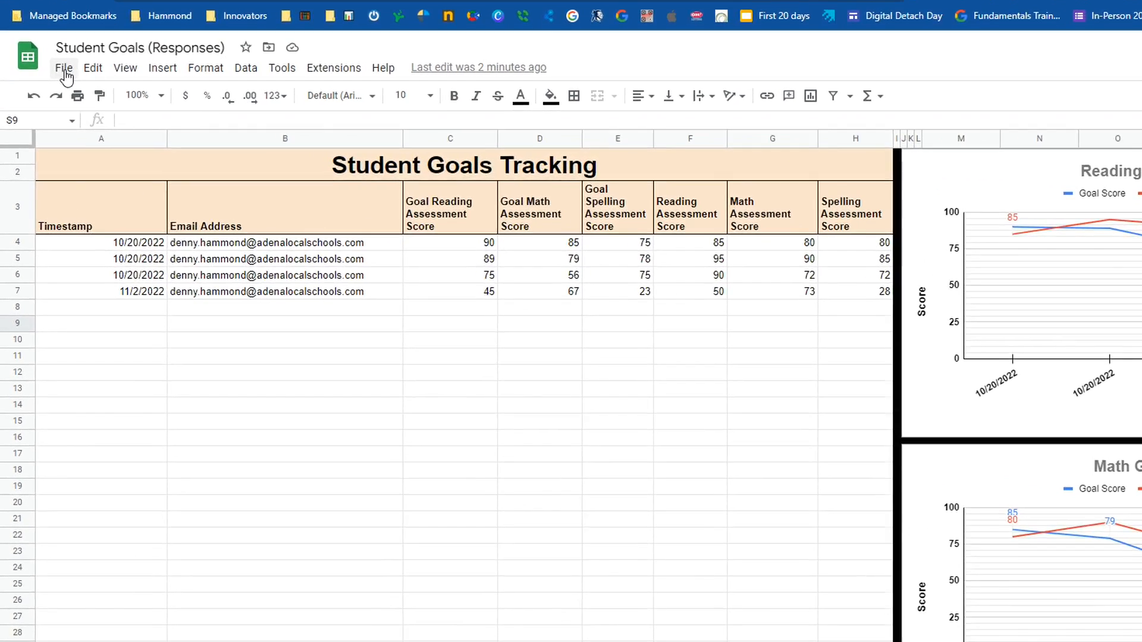
- Open the Publish to the web dialog from File > Share
left_click(64, 69)
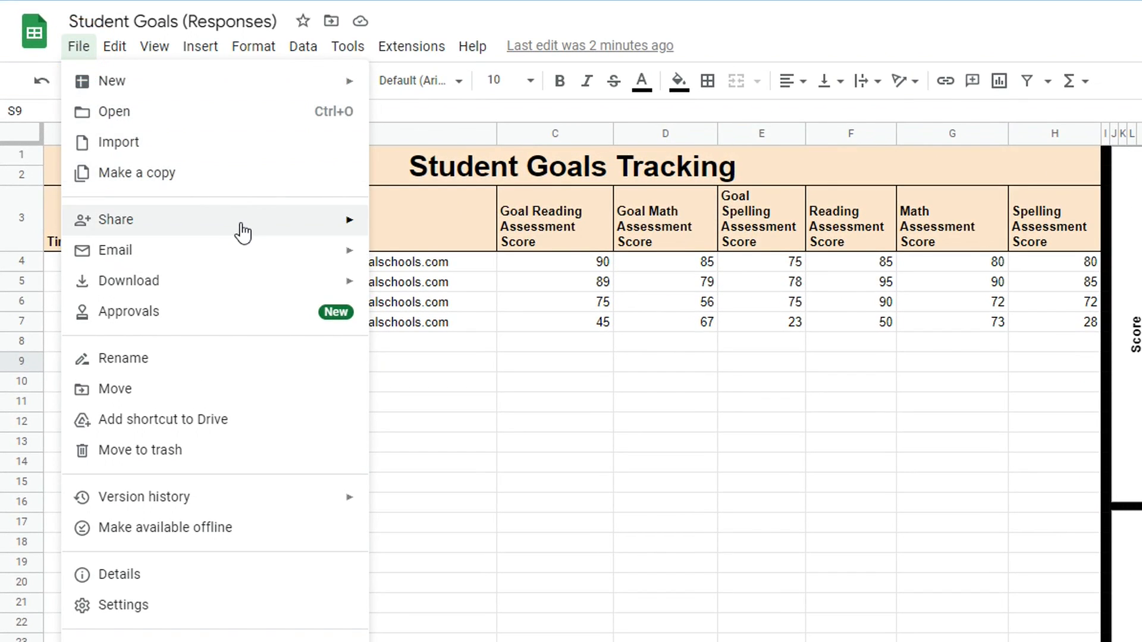
mouse_move(285, 224)
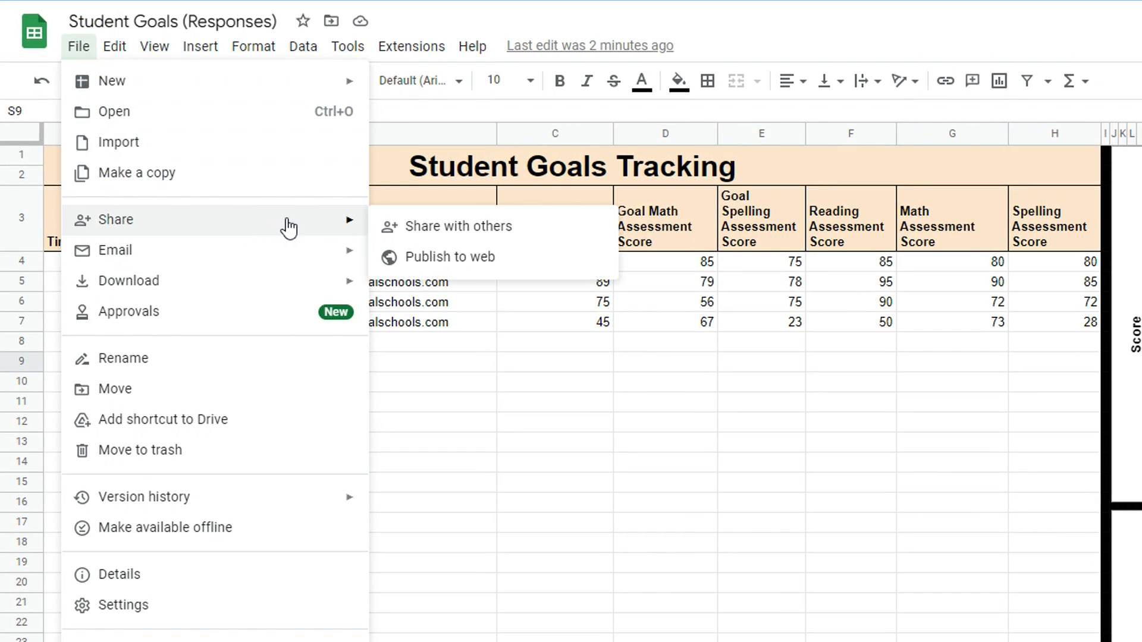
left_click(450, 262)
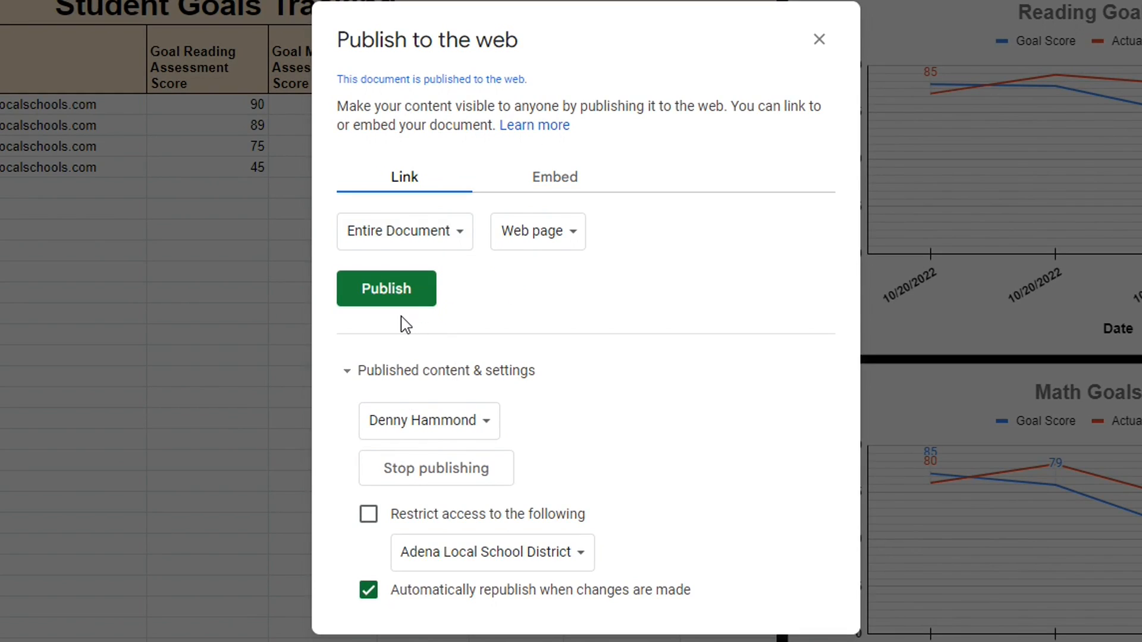
- Publish the first student's tracking tab as a Web page and select its link
left_click(460, 239)
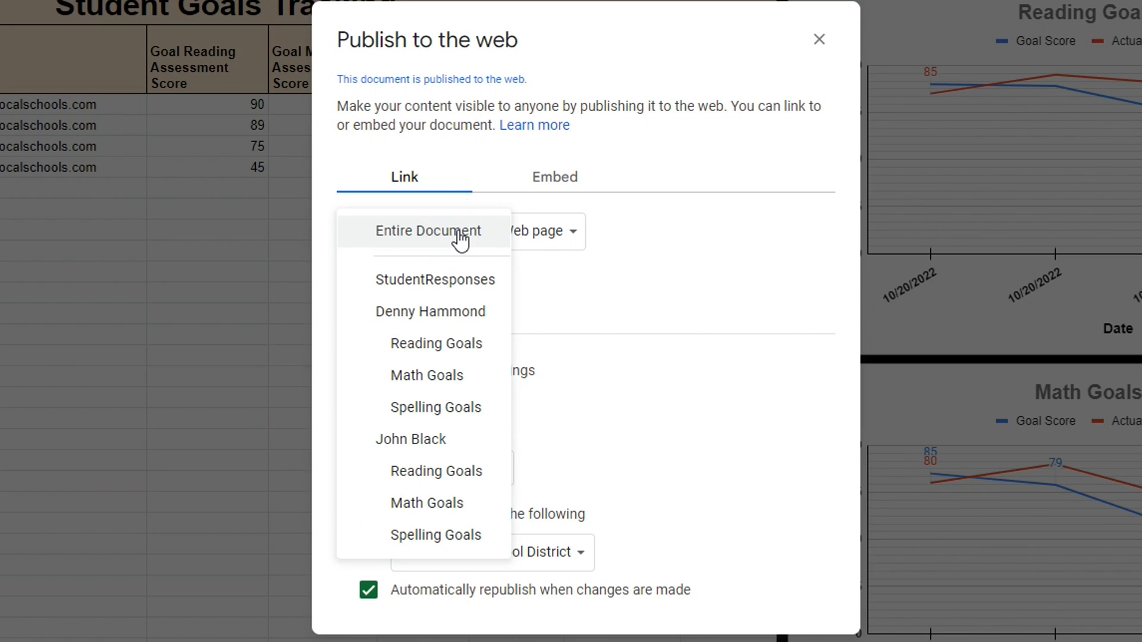
left_click(438, 315)
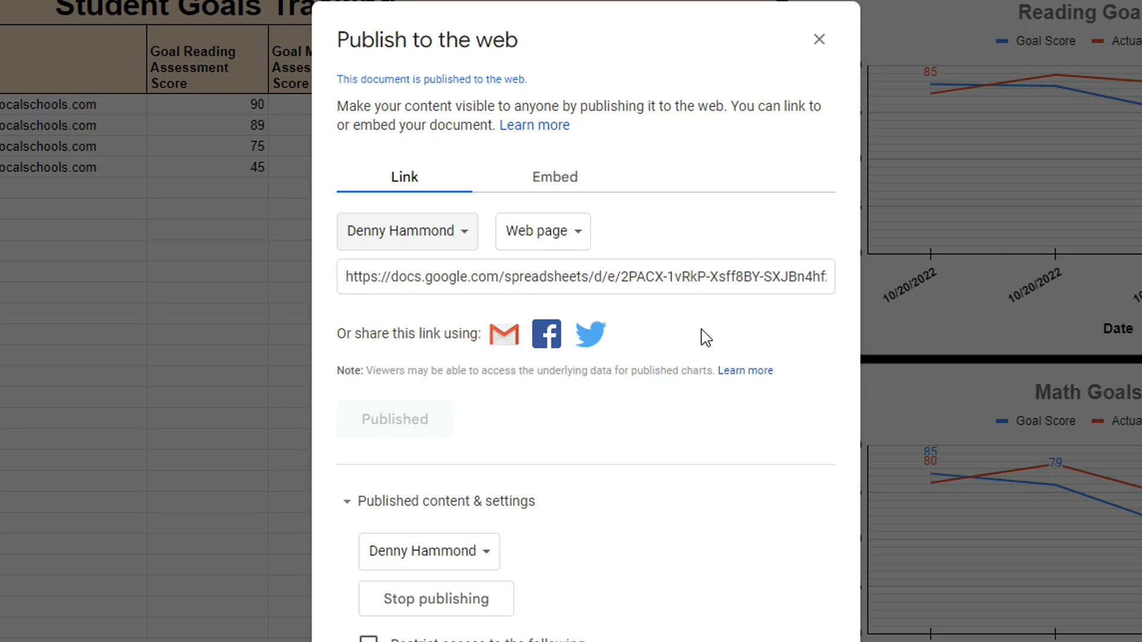
left_click(579, 236)
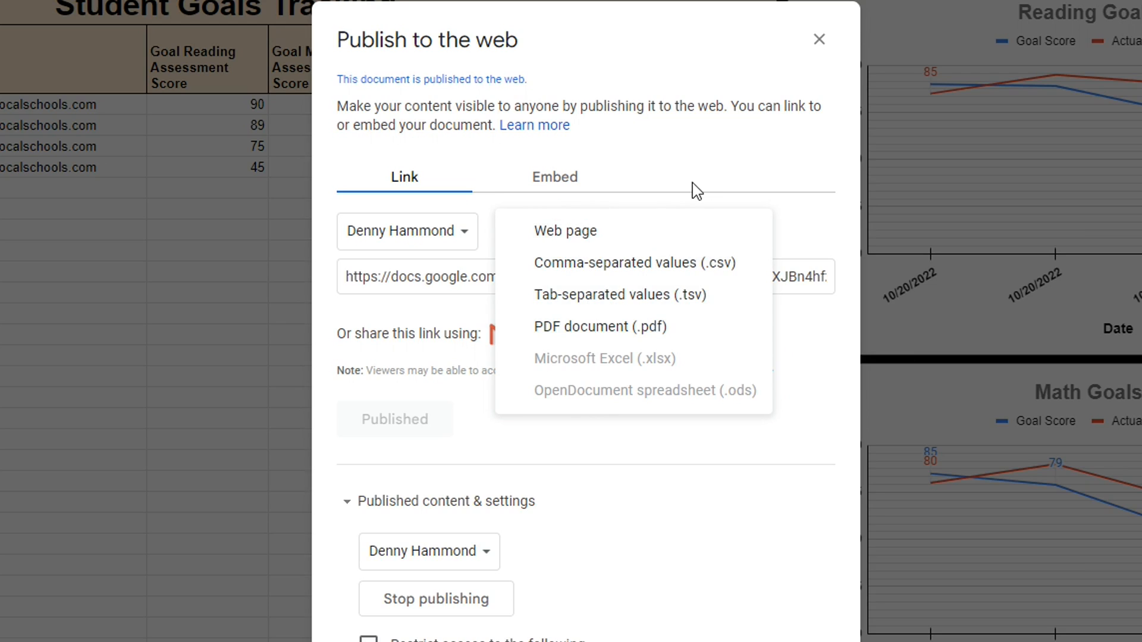
left_click(730, 172)
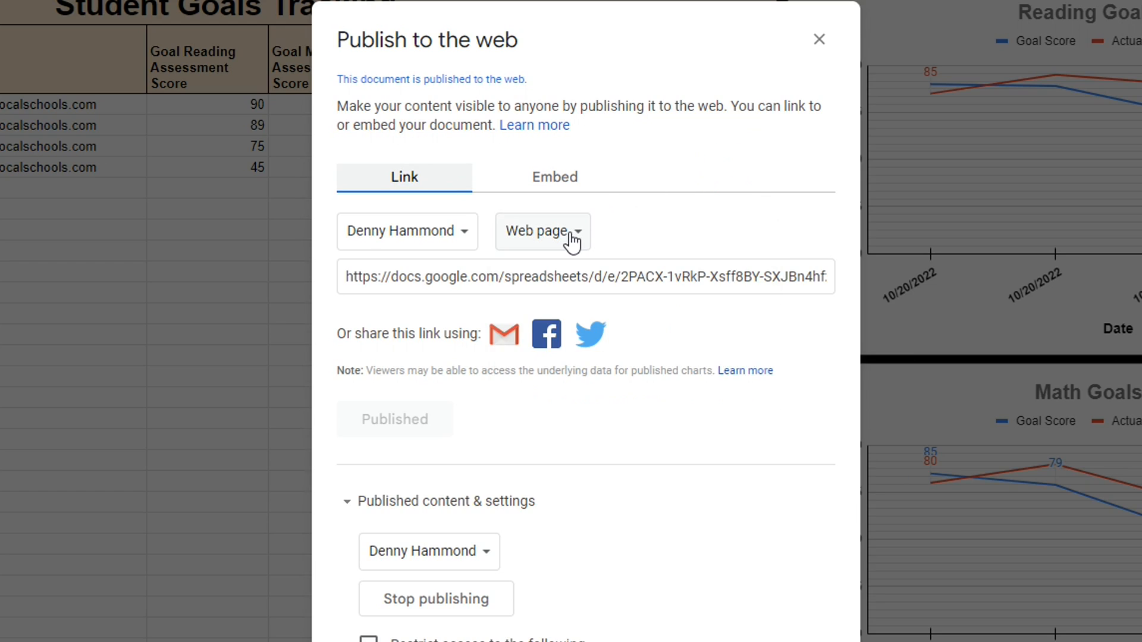
left_click(575, 278)
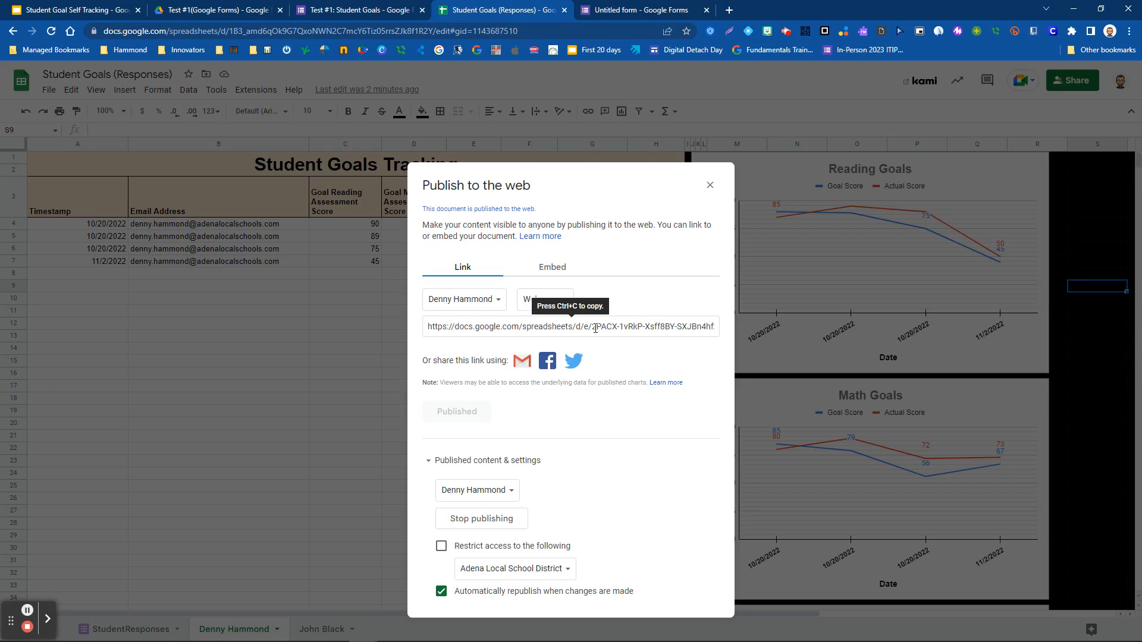
- Copy the first student's published link from a new Gmail draft, discard the draft, and open a blank tab
left_click(521, 363)
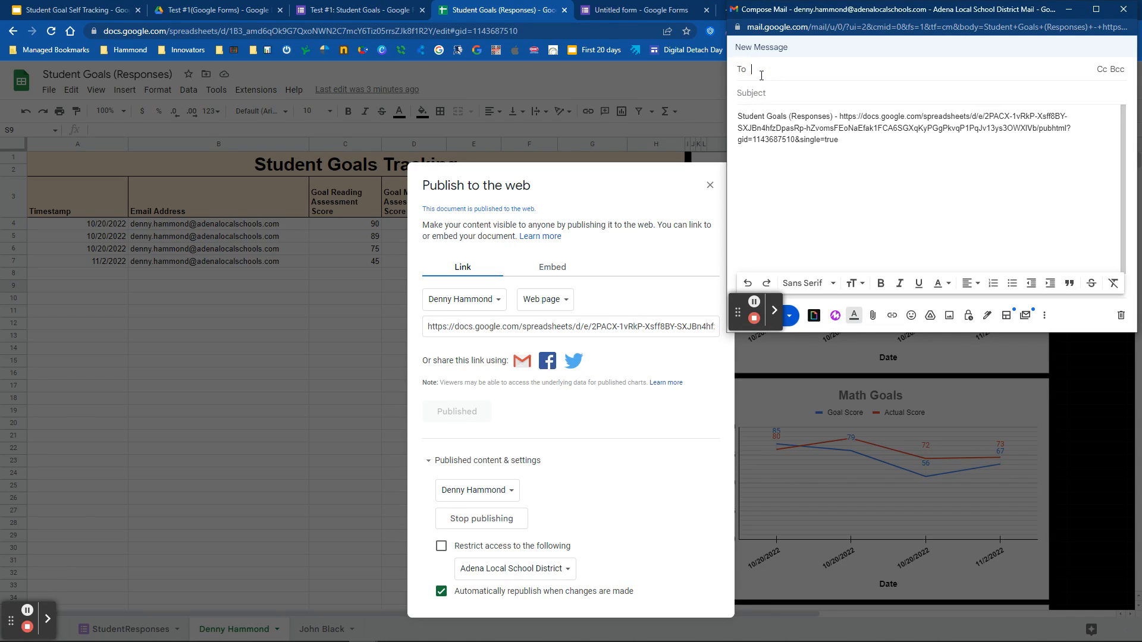
left_click(754, 93)
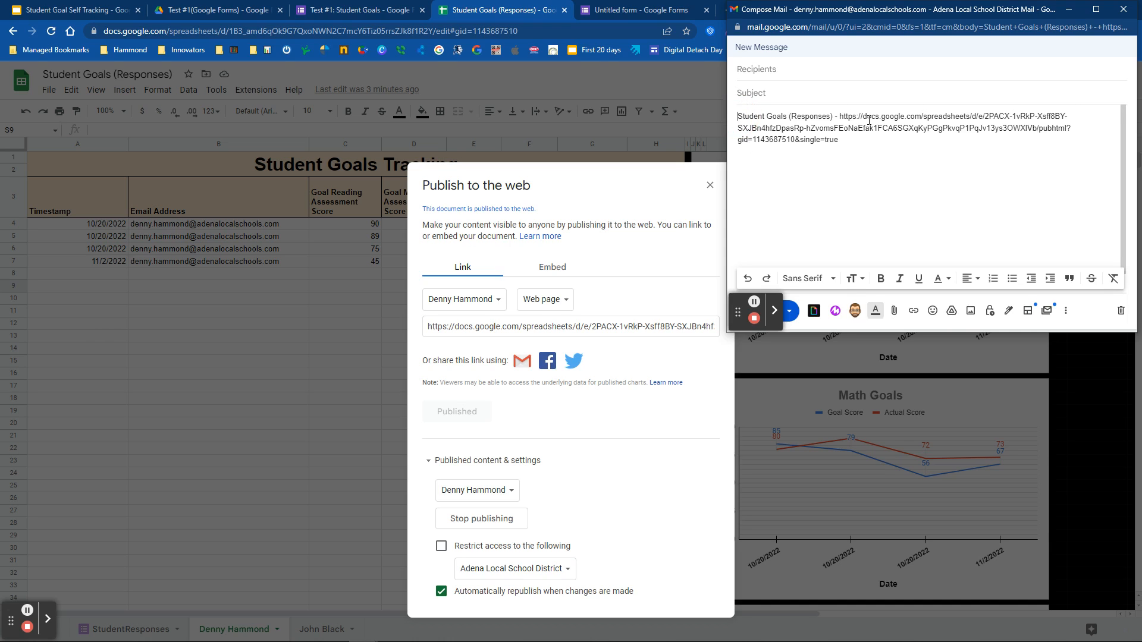
left_click_drag(842, 116, 868, 142)
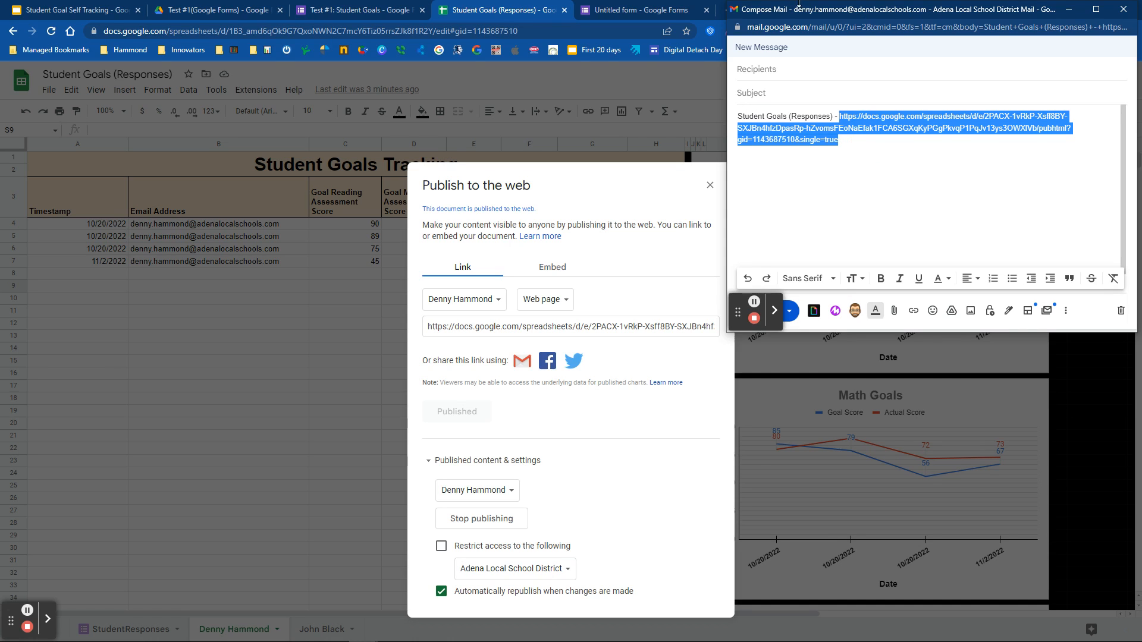
left_click(1123, 9)
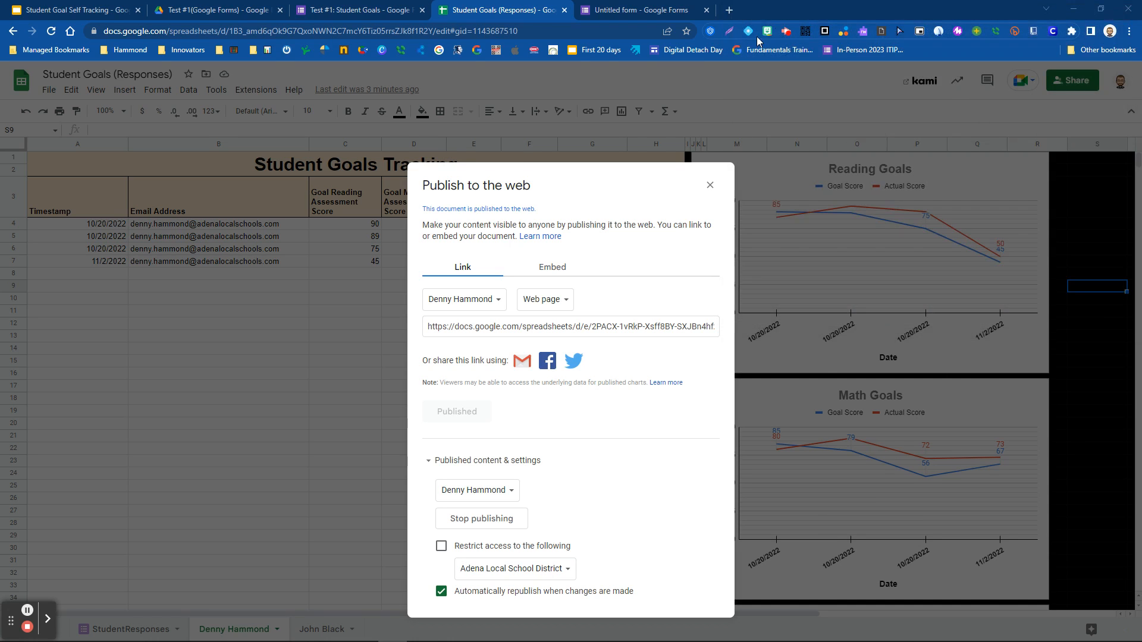
left_click(729, 10)
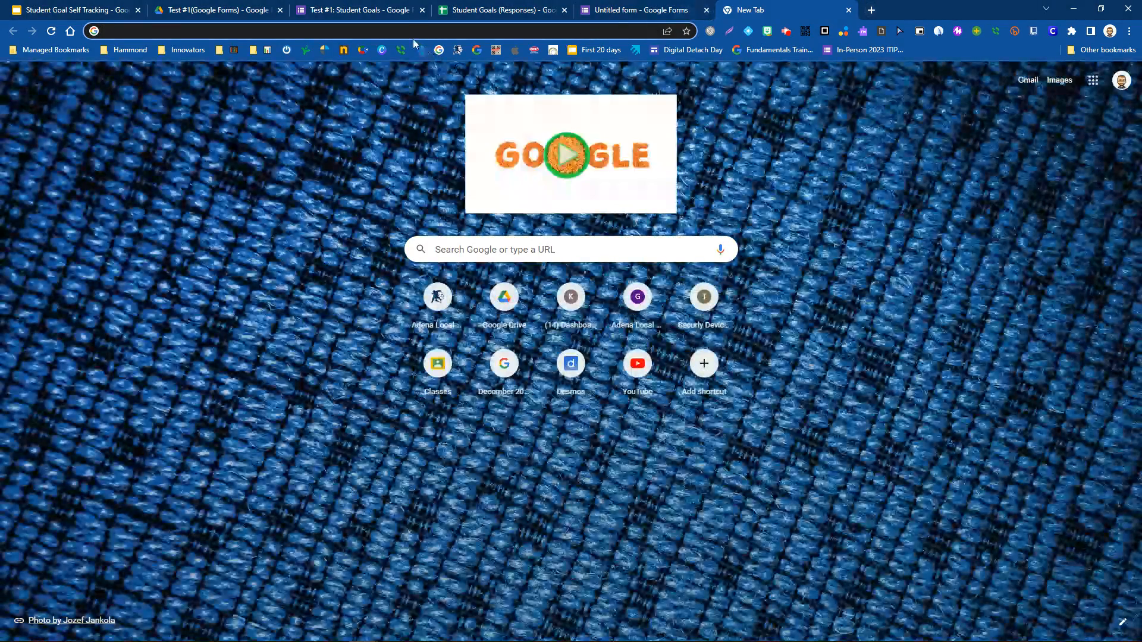
- Load the first student's published link in the new browser tab
left_click(408, 30)
key("ctrl+v")
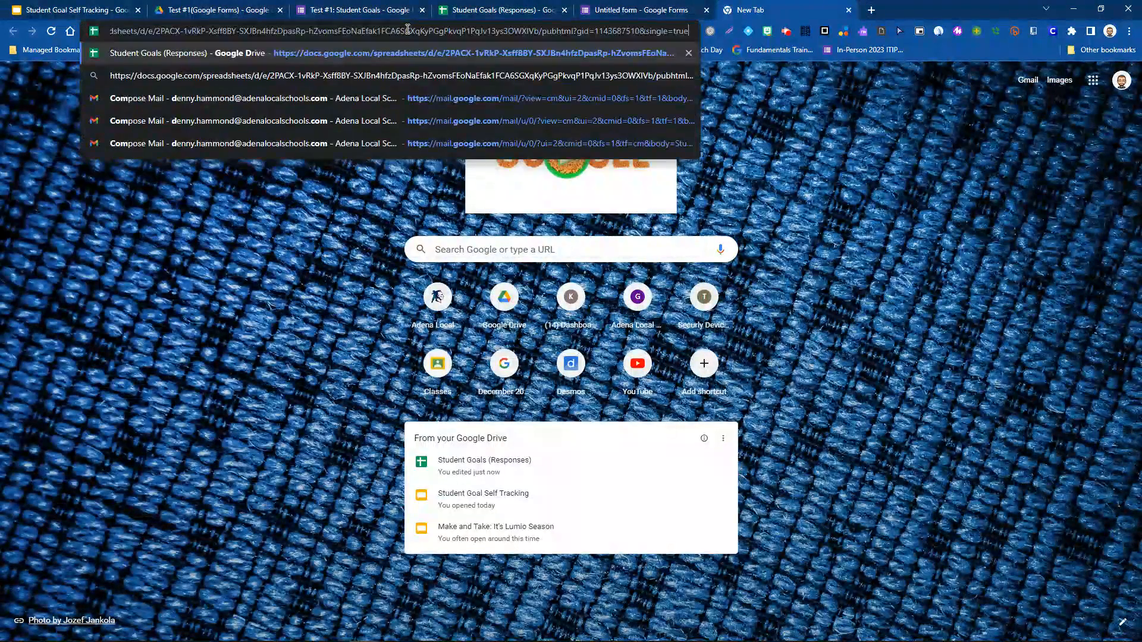
key("Return")
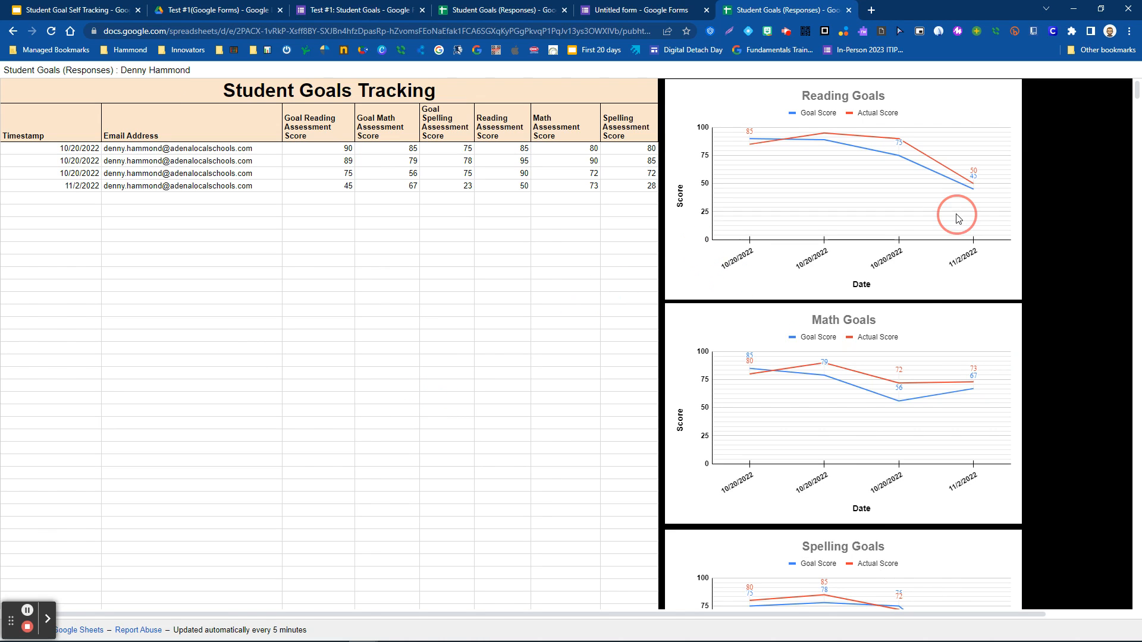
- Review the published page's score table and charts, then go back to the Student Goals (Responses) spreadsheet
scroll(758, 387, "down", 9)
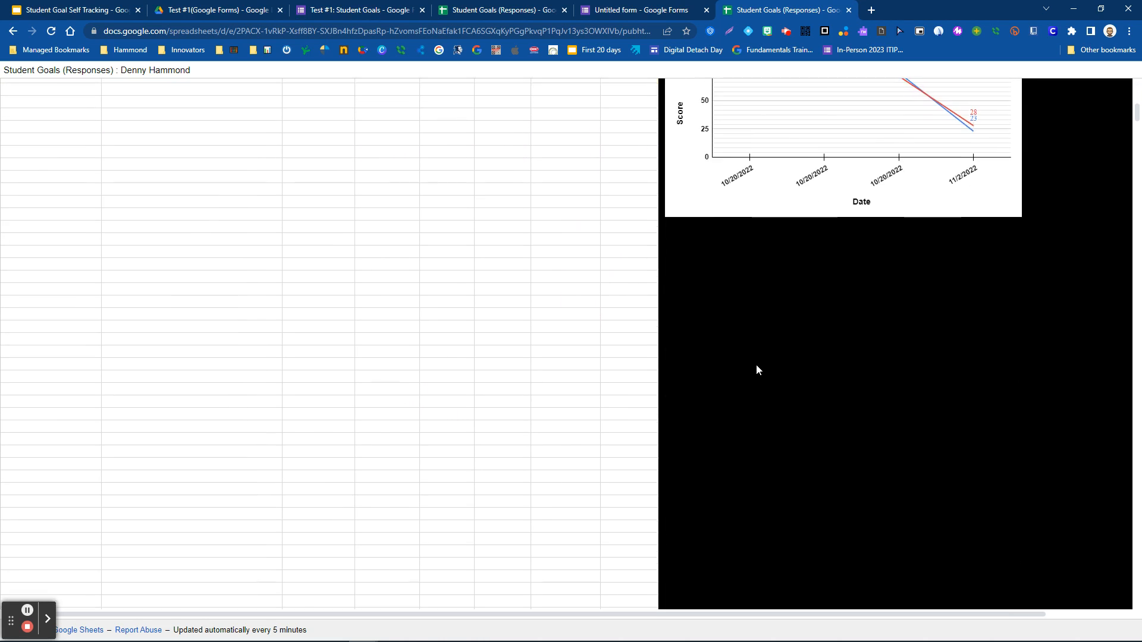
scroll(756, 365, "up", 9)
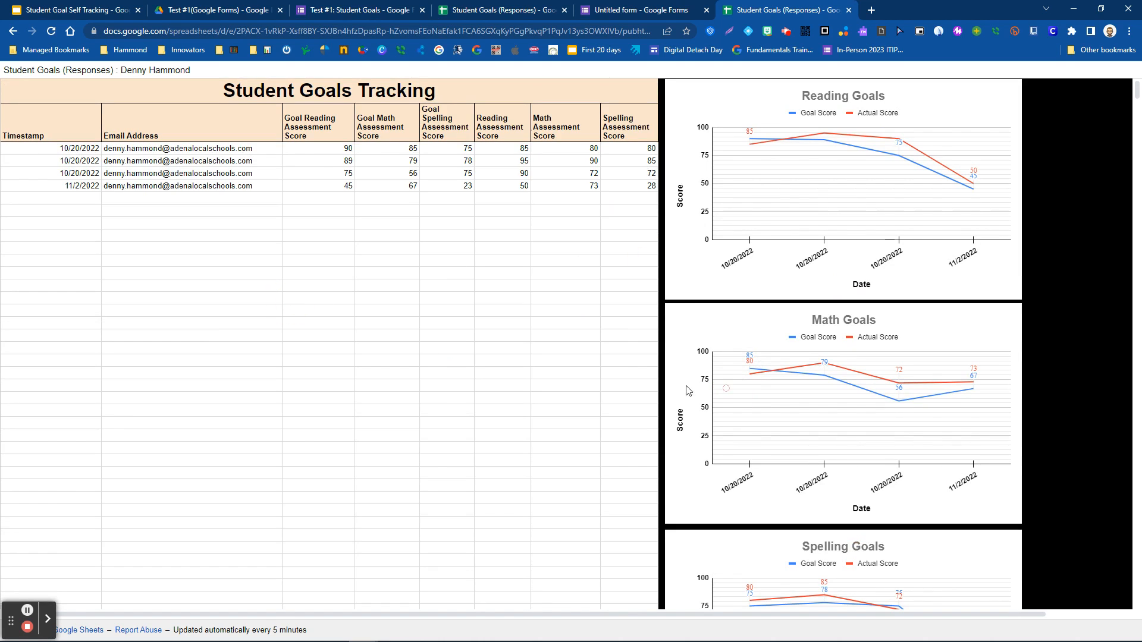
left_click_drag(505, 161, 727, 196)
left_click(616, 176)
left_click(499, 11)
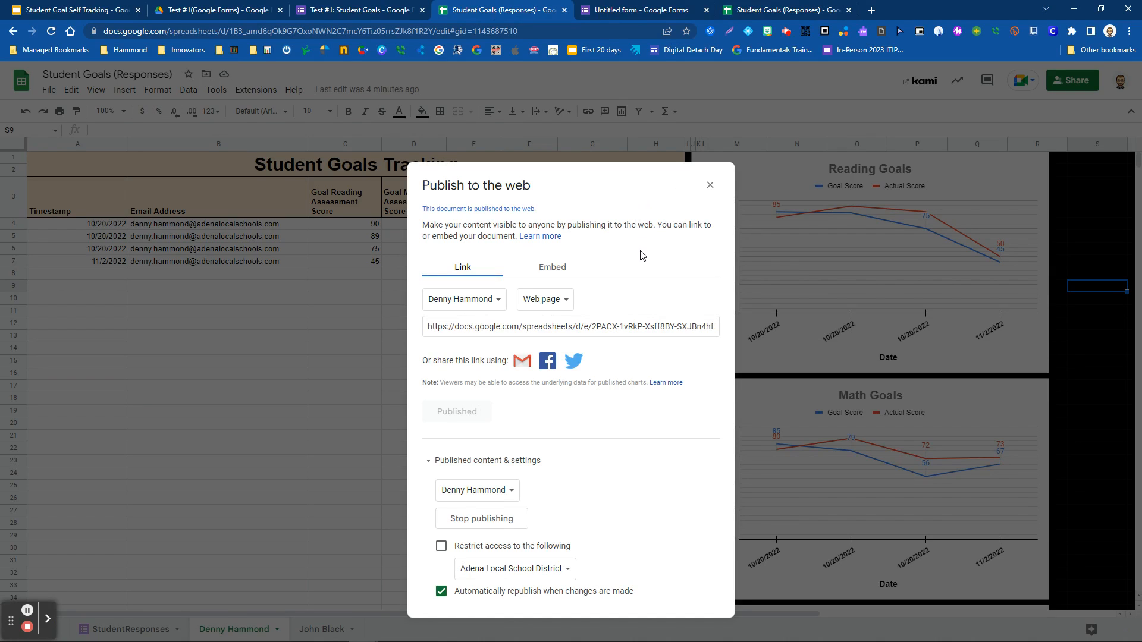
- Publish the second student's tracking tab as its own web link, copy it, and open a blank tab
left_click(498, 304)
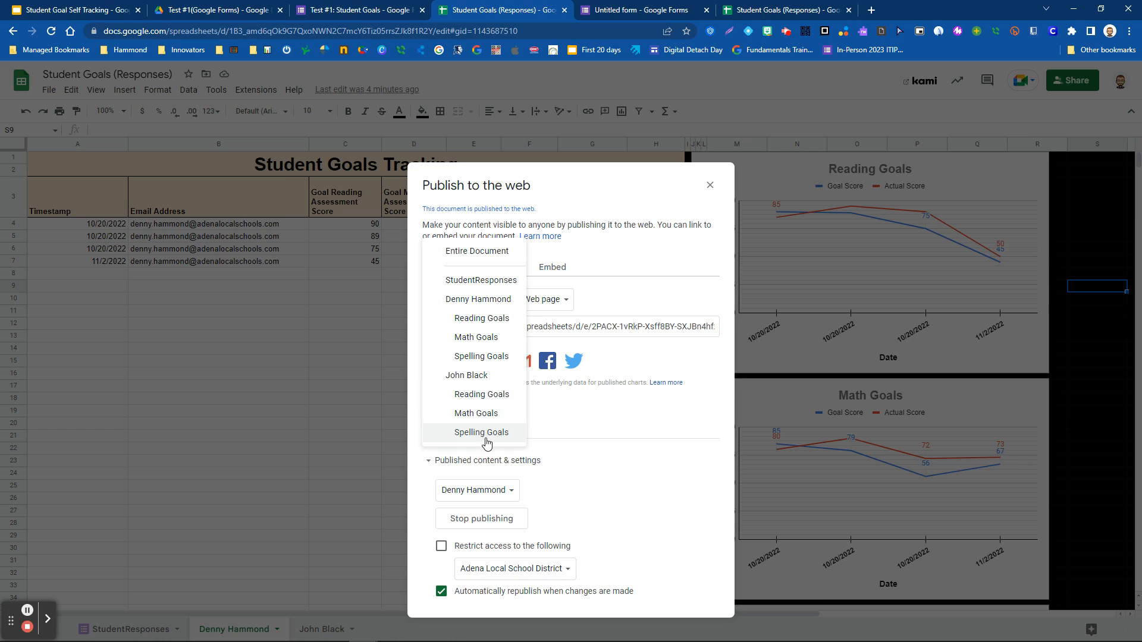
left_click(471, 375)
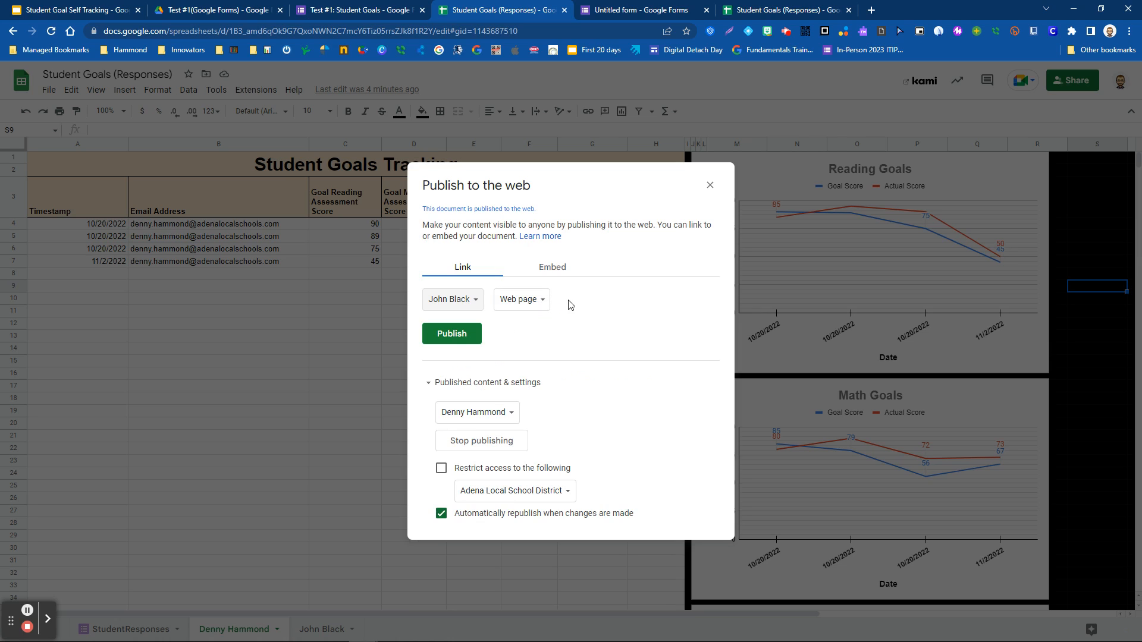
left_click(454, 338)
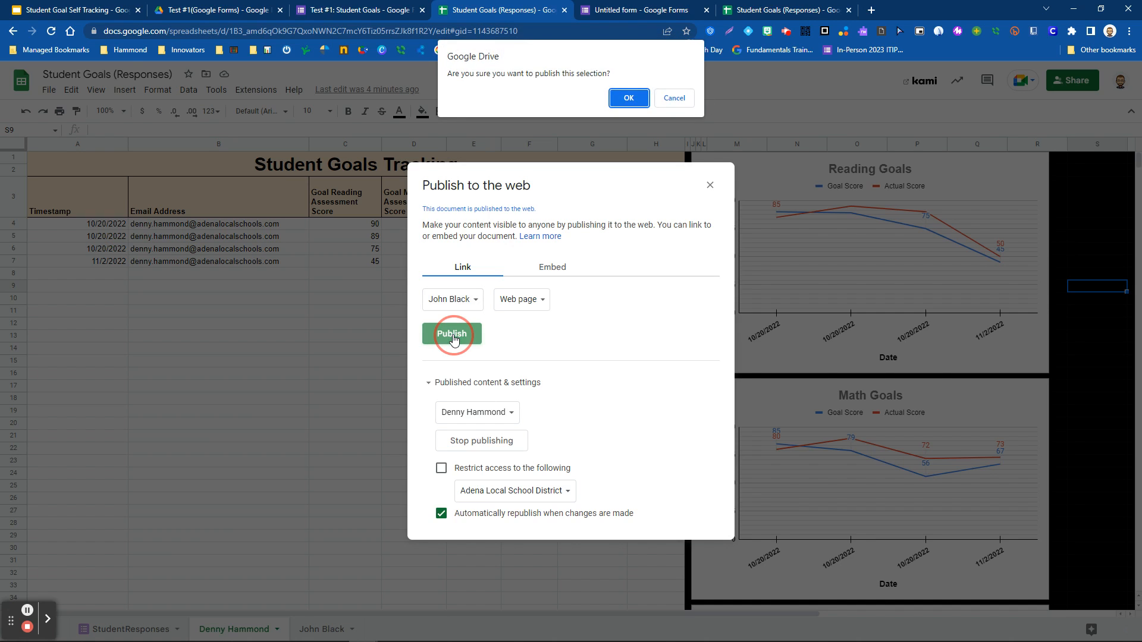
left_click(622, 98)
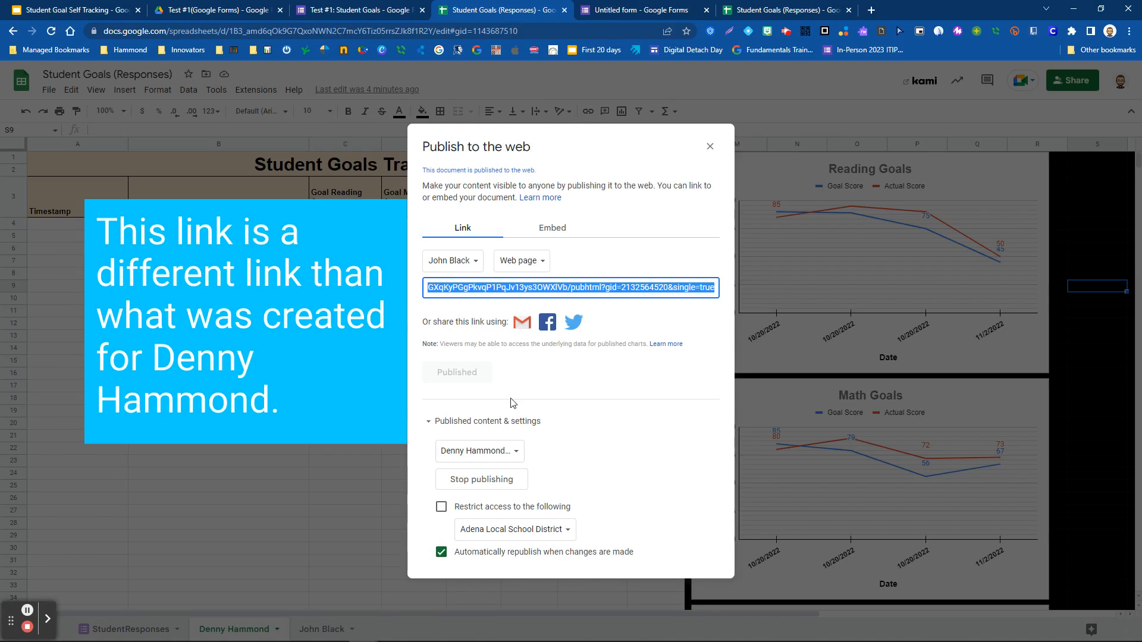
left_click(586, 283)
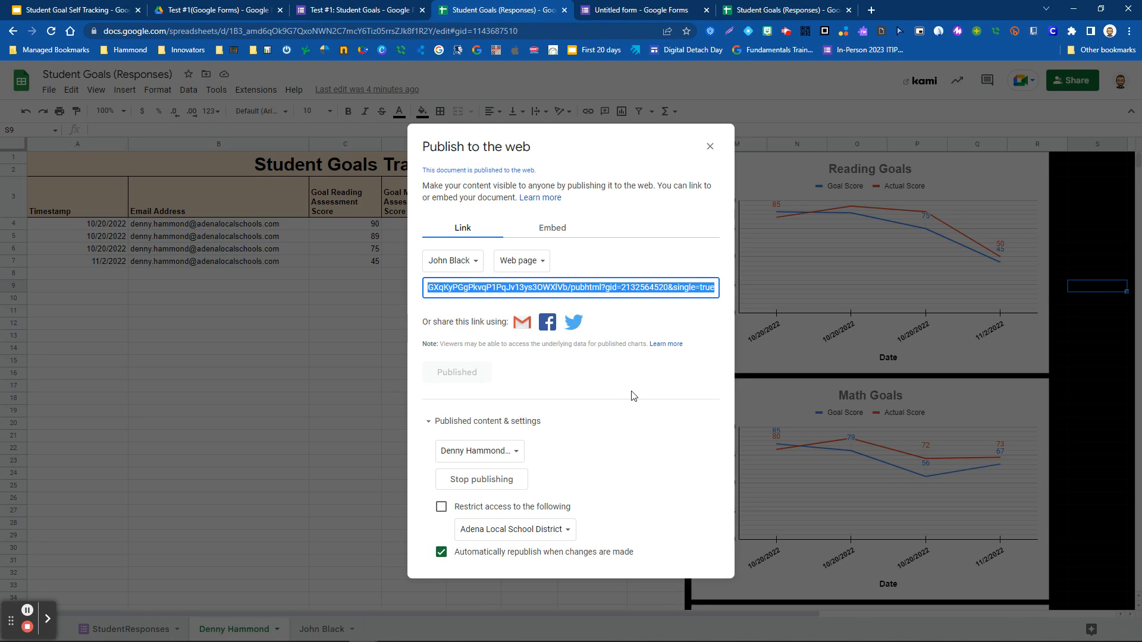
left_click(871, 10)
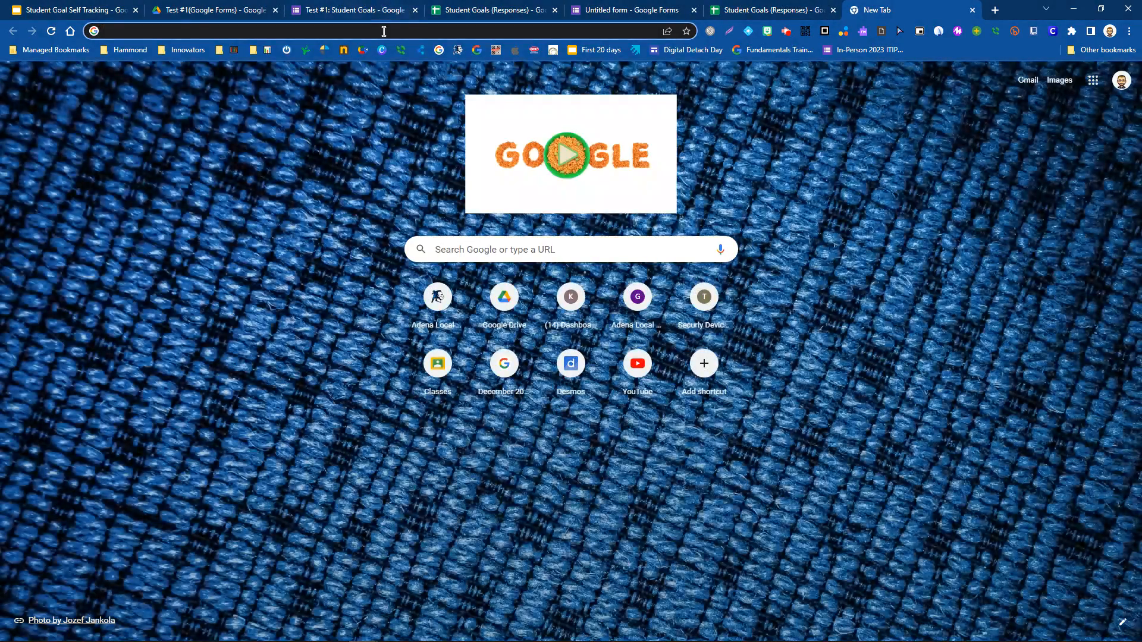
- Load the second student's published link, compare its empty table and No data charts, then return to the spreadsheet
left_click(383, 31)
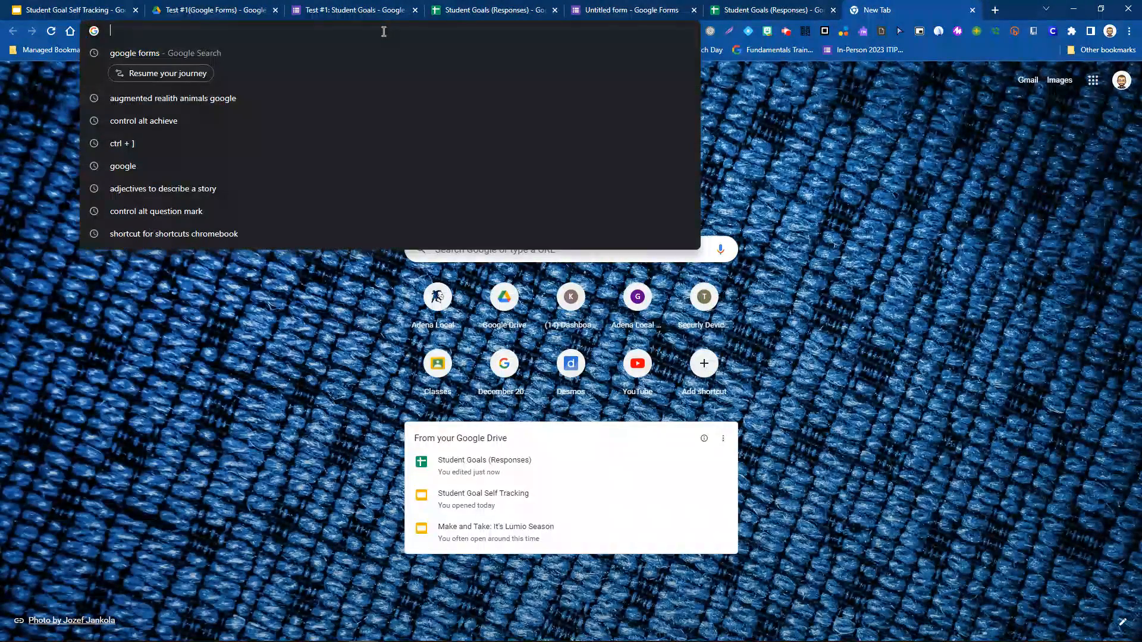
key("ctrl+v")
key("Return")
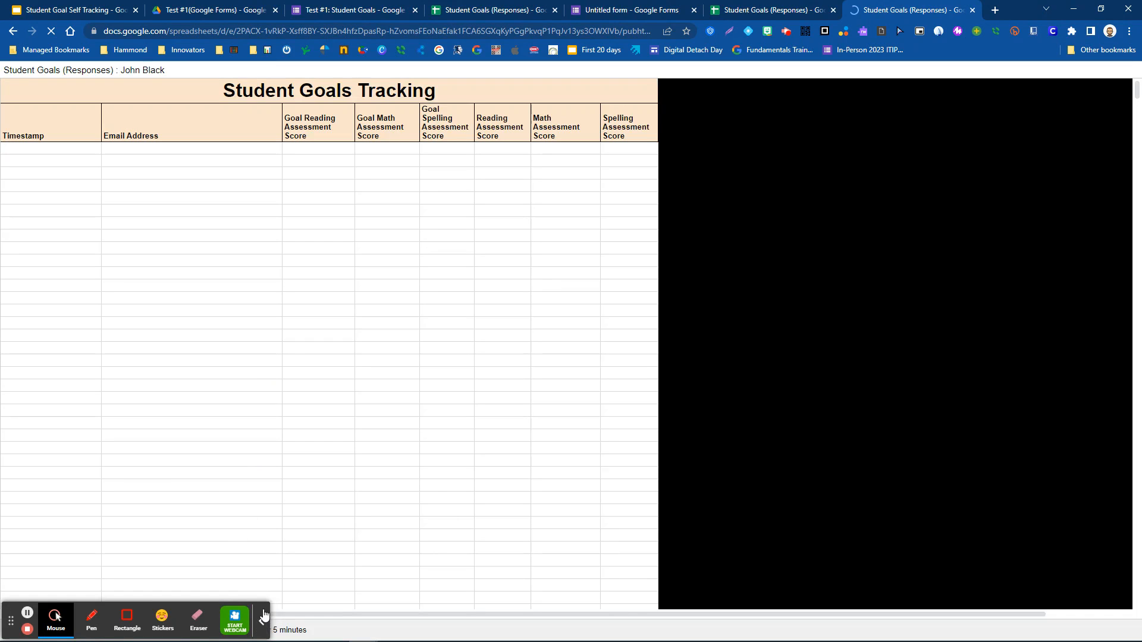
left_click(263, 617)
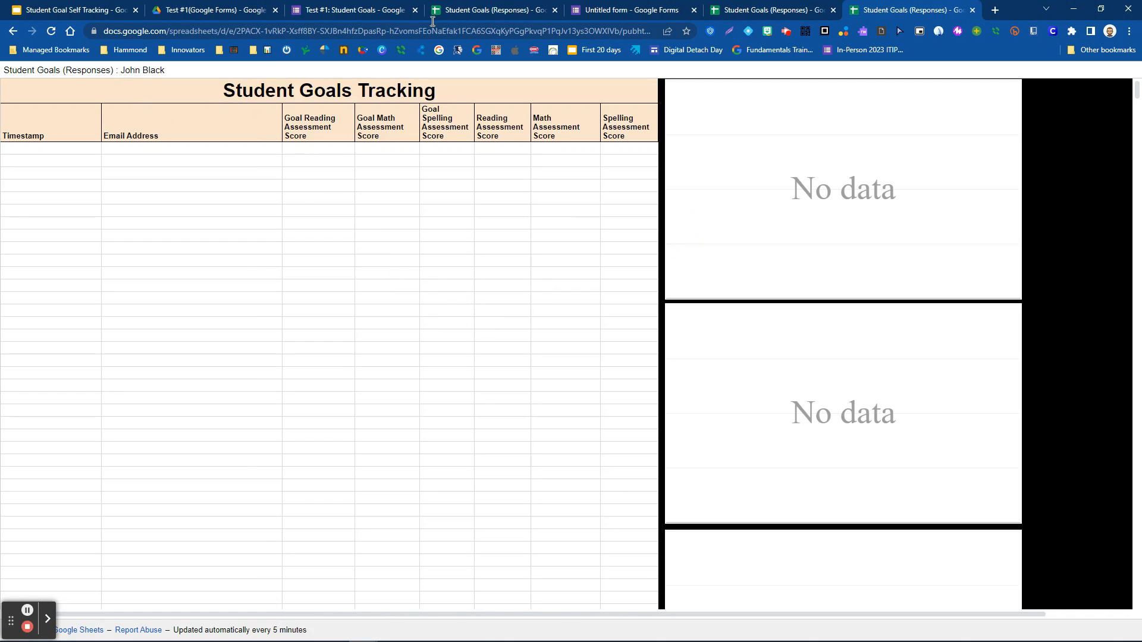
left_click(743, 11)
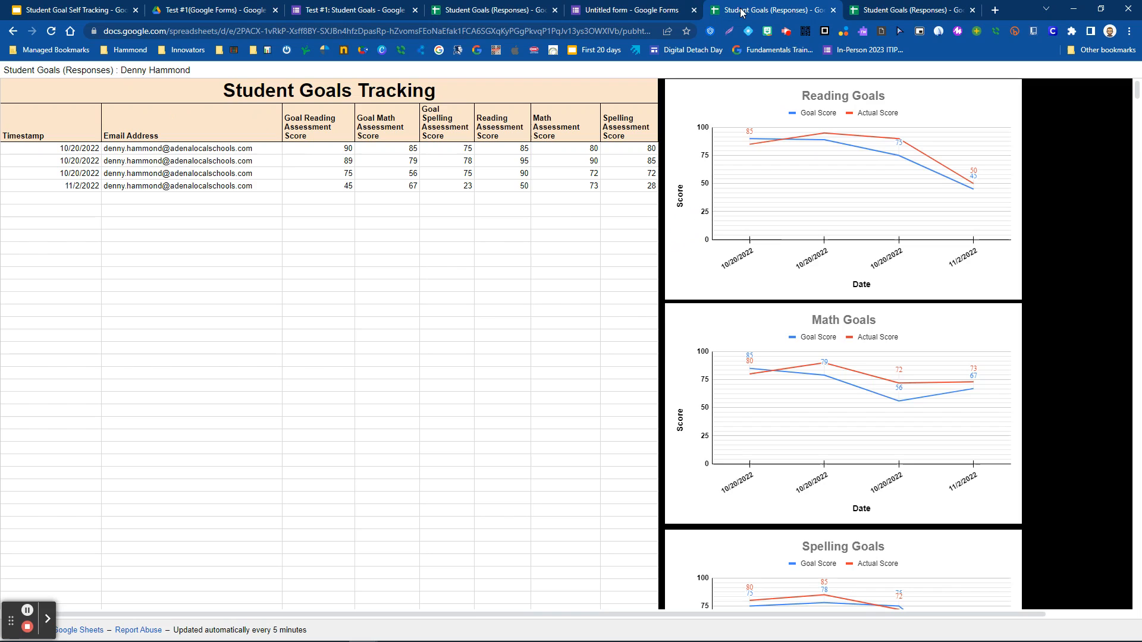
left_click(500, 10)
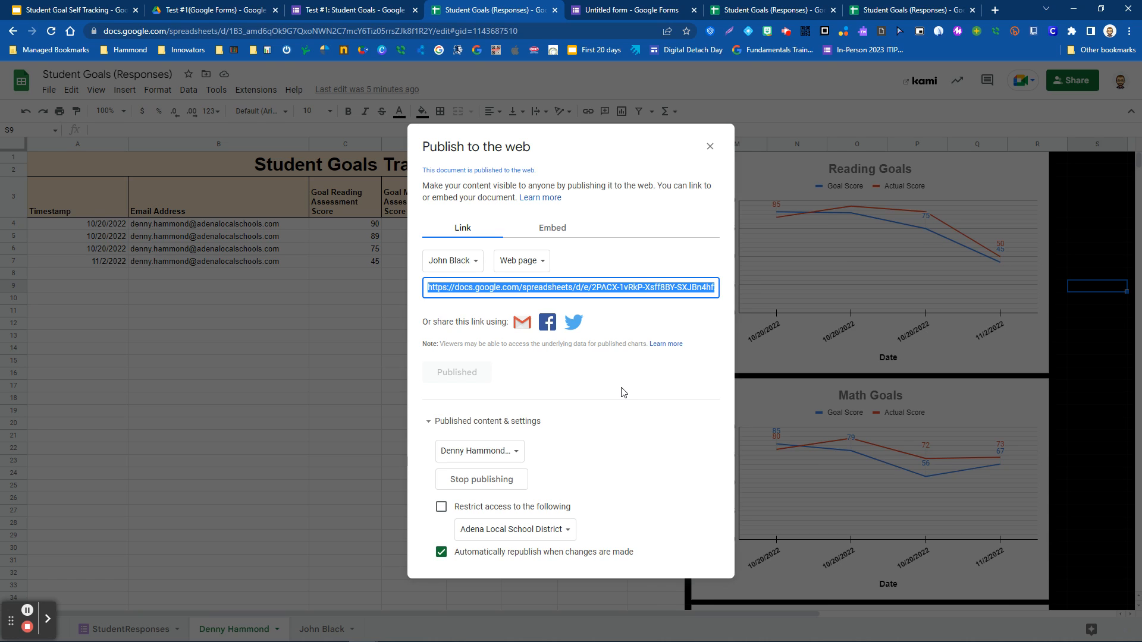
- Close the Publish to the web dialog and scroll through the Math and Spelling Goals charts
key("Escape")
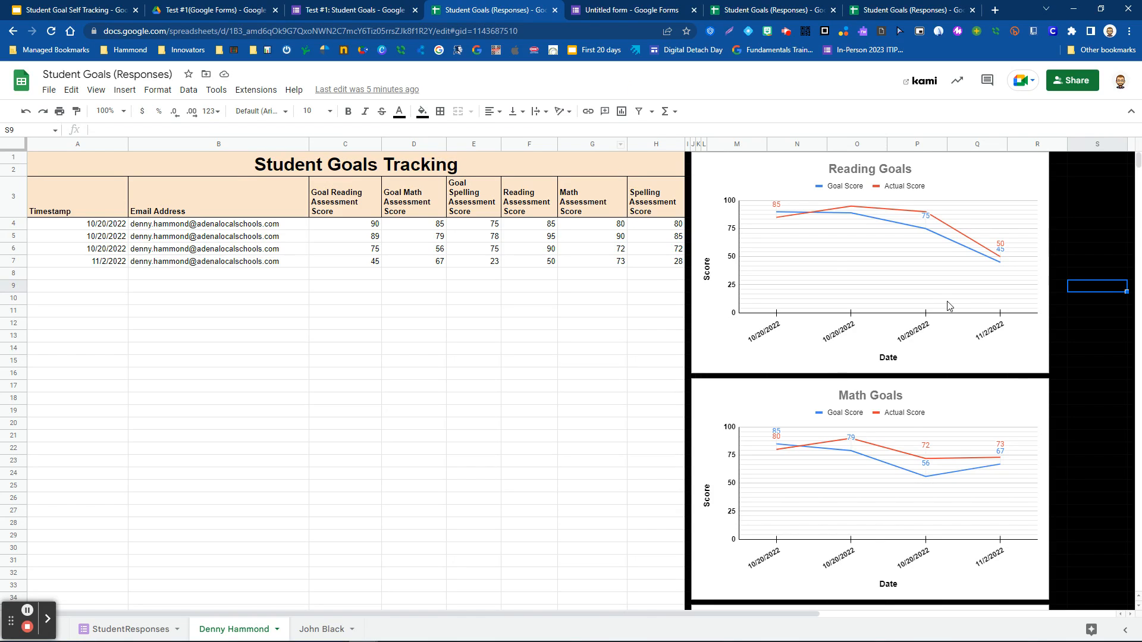
scroll(939, 314, "down", 3)
scroll(933, 347, "down", 2)
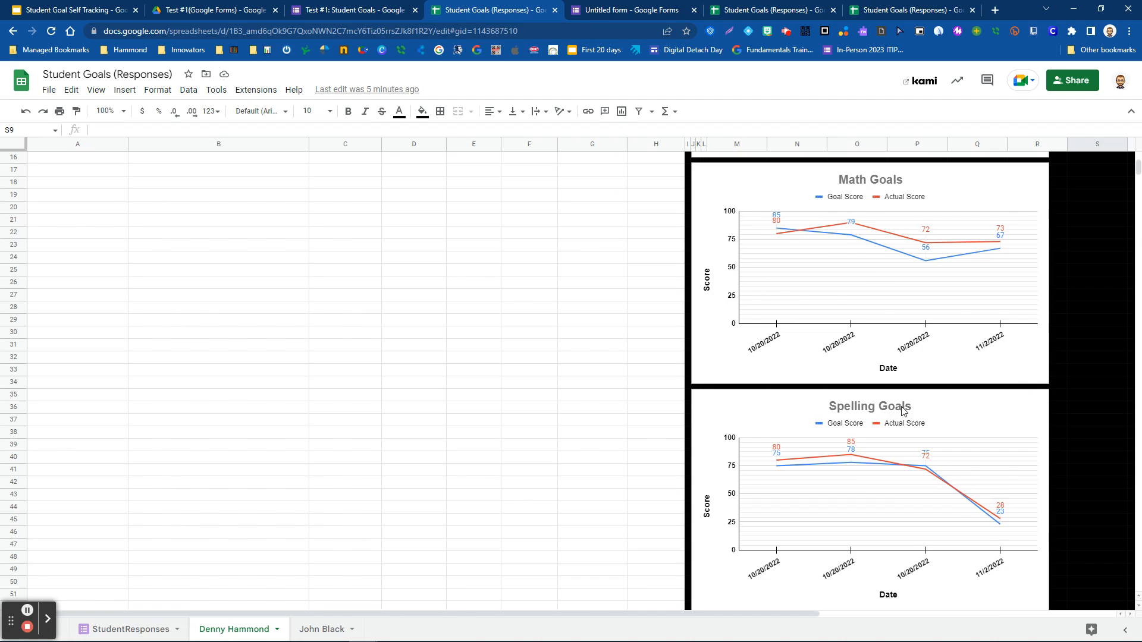
scroll(902, 408, "up", 5)
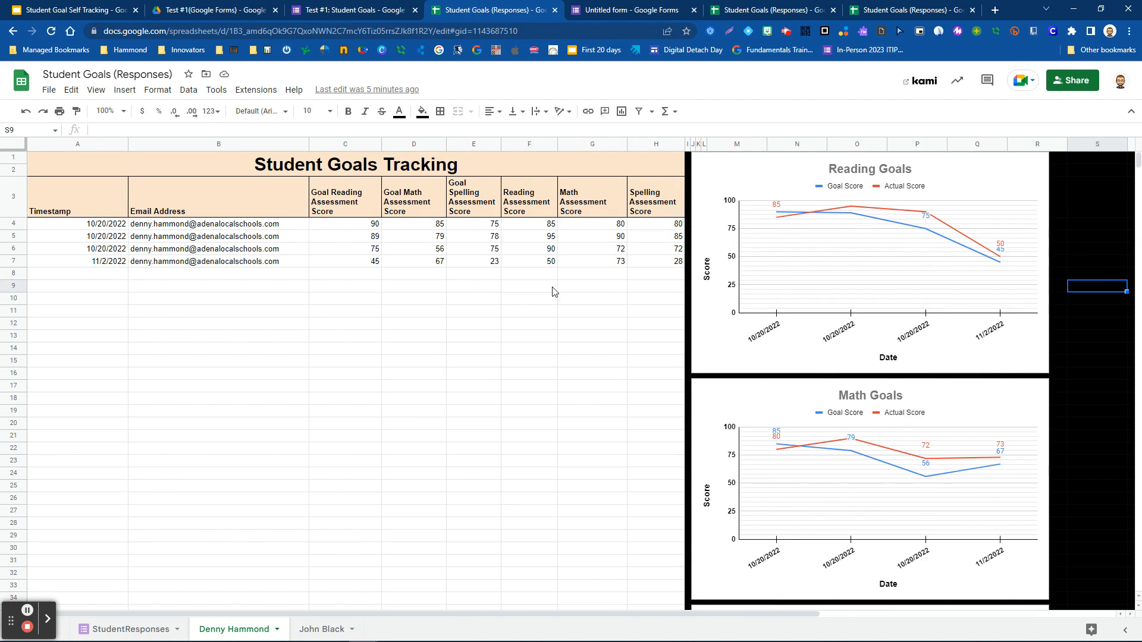